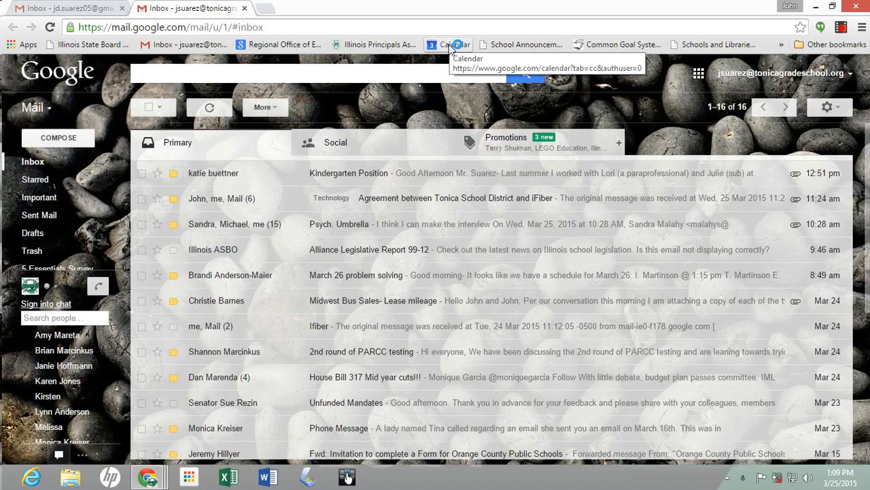
# Switch from the Gmail inbox to Google Calendar and show the calendar by month
pyautogui.click(701, 75)
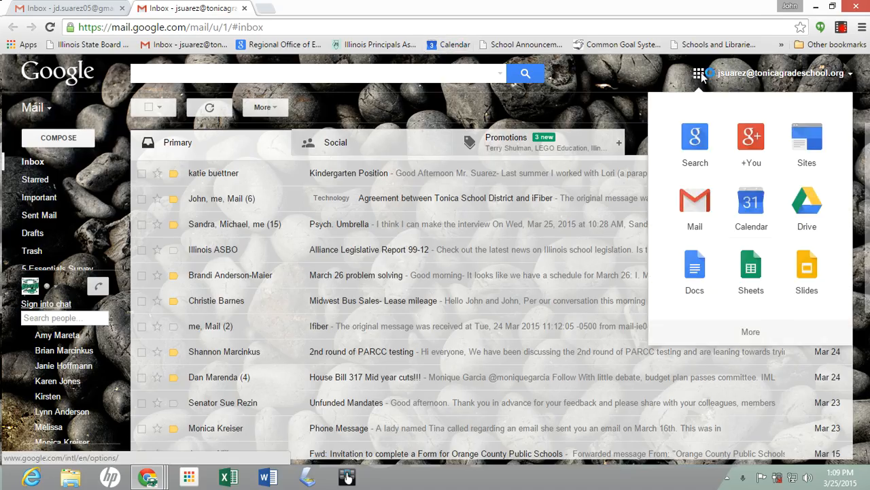
pyautogui.click(745, 206)
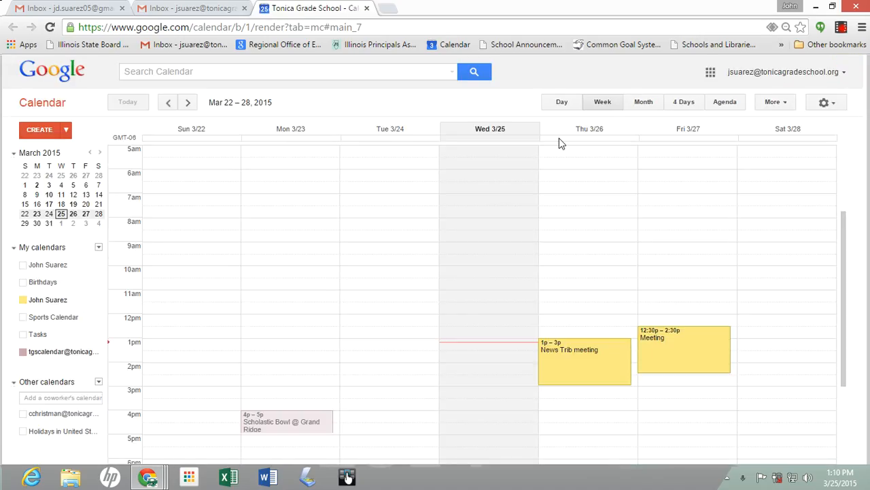
pyautogui.click(646, 106)
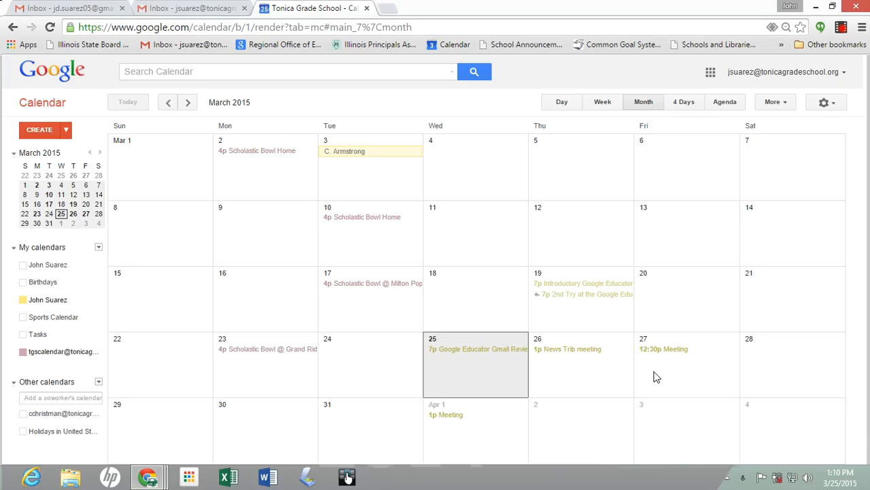
# Create a new event on 3/28/2015 running from 12:30pm to 3:30pm
pyautogui.click(37, 133)
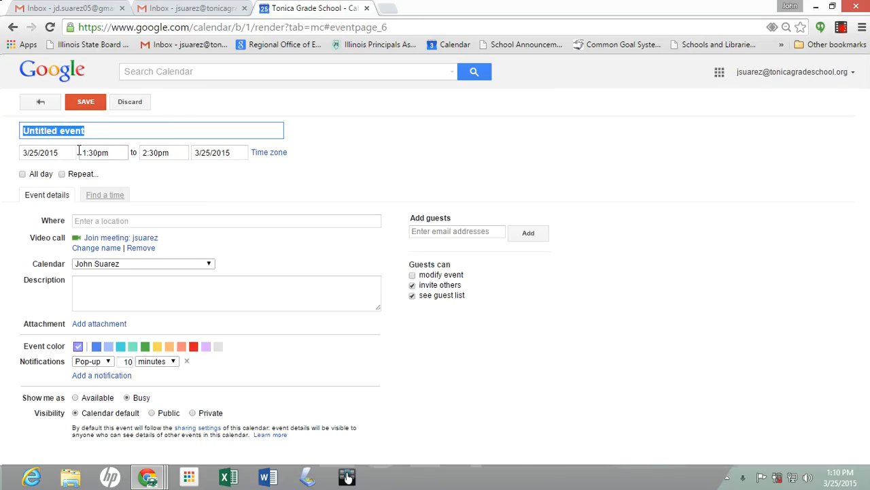
pyautogui.click(68, 152)
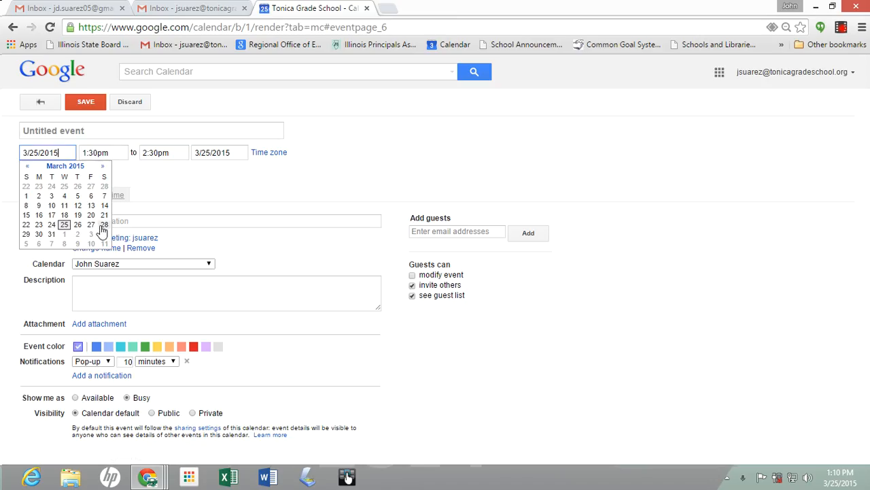
pyautogui.click(104, 225)
pyautogui.click(114, 152)
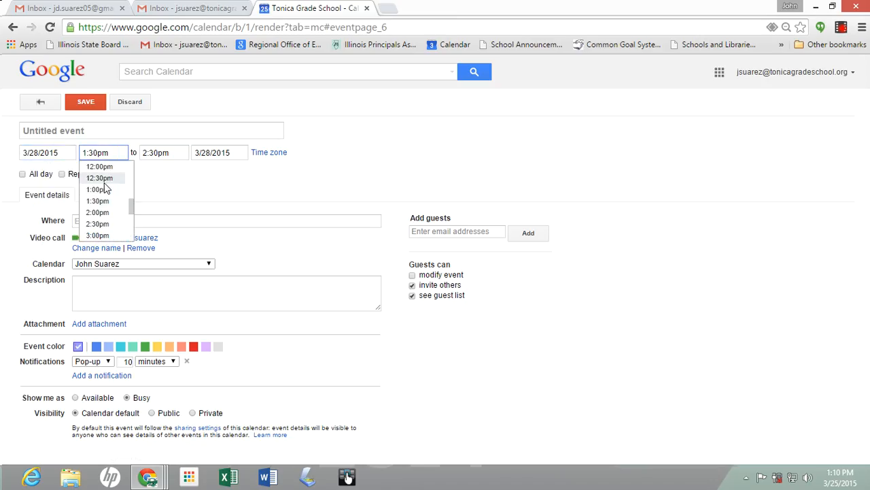
pyautogui.click(102, 179)
pyautogui.click(170, 152)
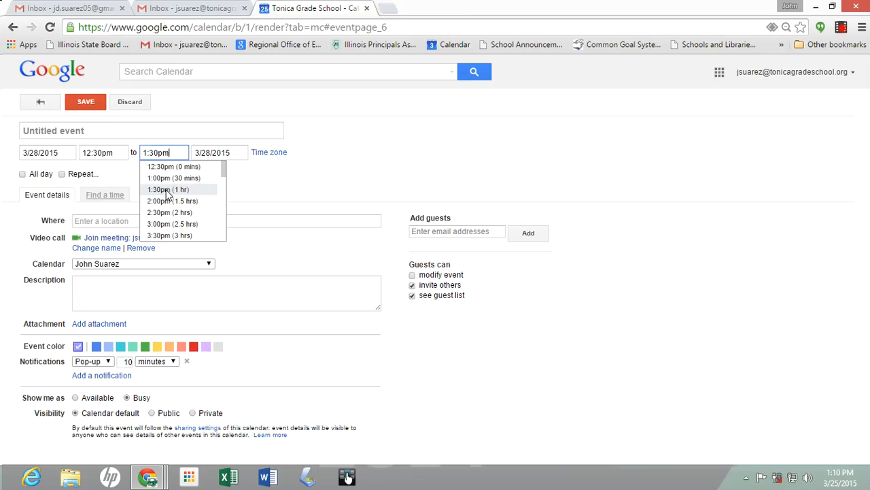
pyautogui.click(171, 235)
# Title the event "Calendar Meering" and set its location to the suggested Tonica Grade School entry that includes the road
pyautogui.click(123, 128)
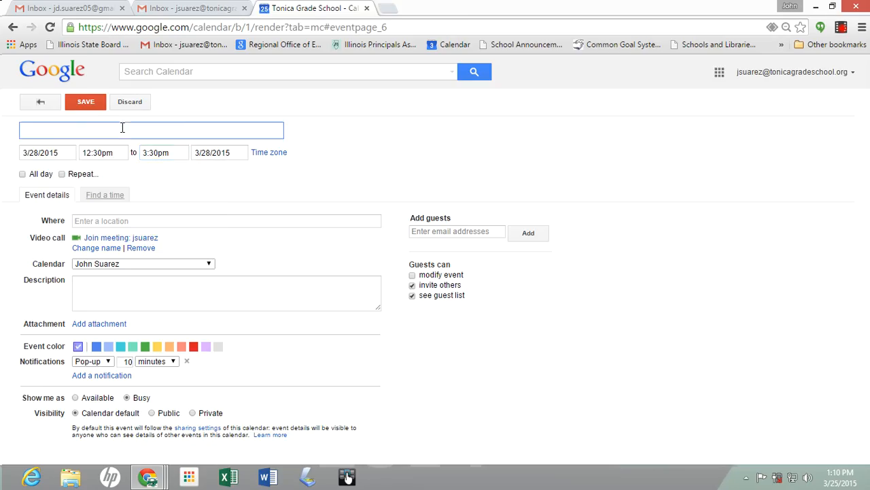
pyautogui.write('Calendar Meering')
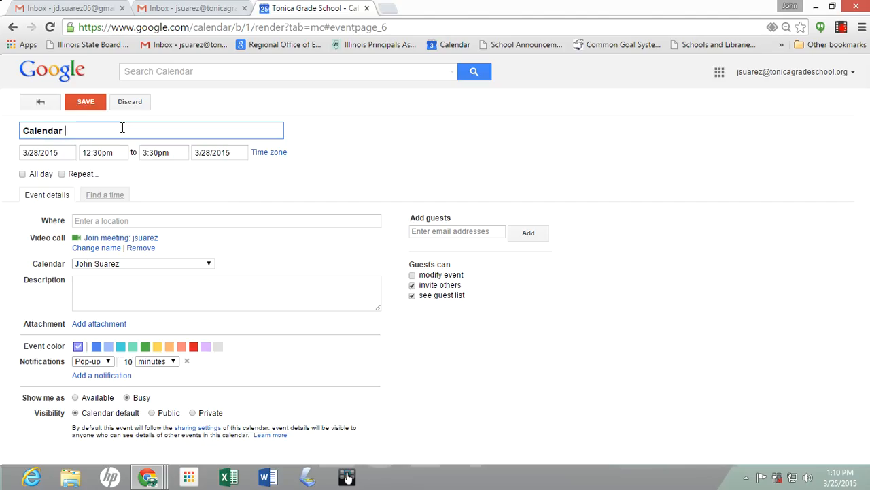
pyautogui.click(144, 221)
pyautogui.write('Tonica')
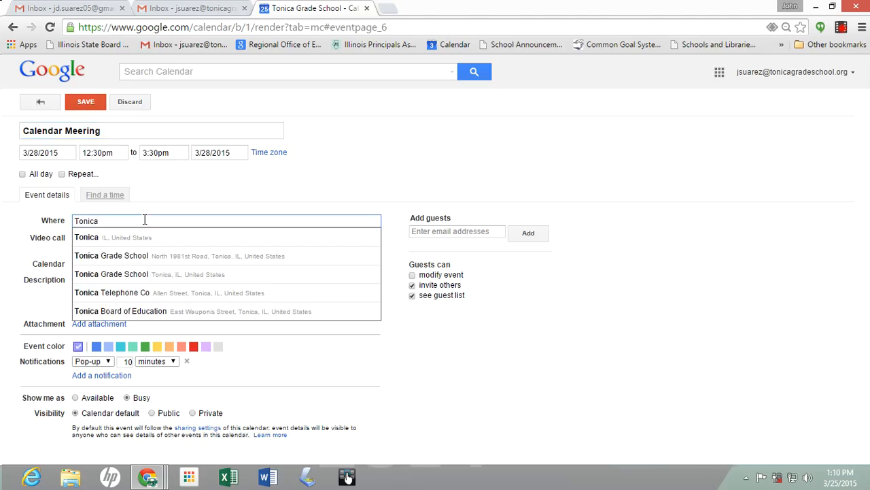
pyautogui.click(202, 260)
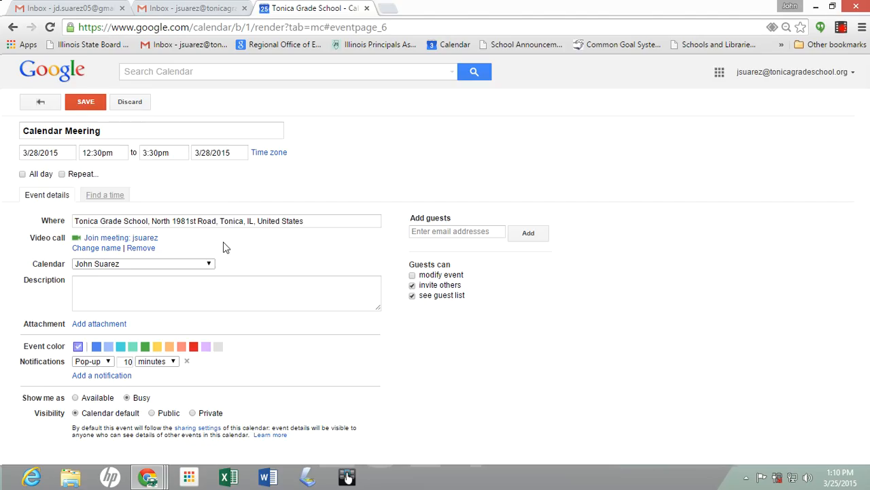
# Enter "This is a meeting for the calendar" as the description and give the event the darker blue color
pyautogui.click(137, 287)
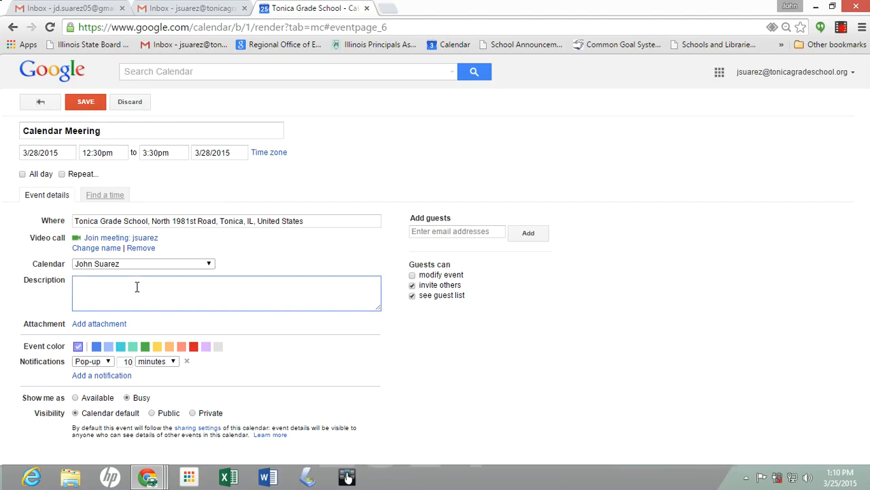
pyautogui.write('This is a meering for')
pyautogui.press('BackSpace')
pyautogui.press('BackSpace')
pyautogui.press('BackSpace')
pyautogui.press('BackSpace')
pyautogui.press('BackSpace')
pyautogui.press('BackSpace')
pyautogui.press('BackSpace')
pyautogui.press('BackSpace')
pyautogui.write('ting for the calendar')
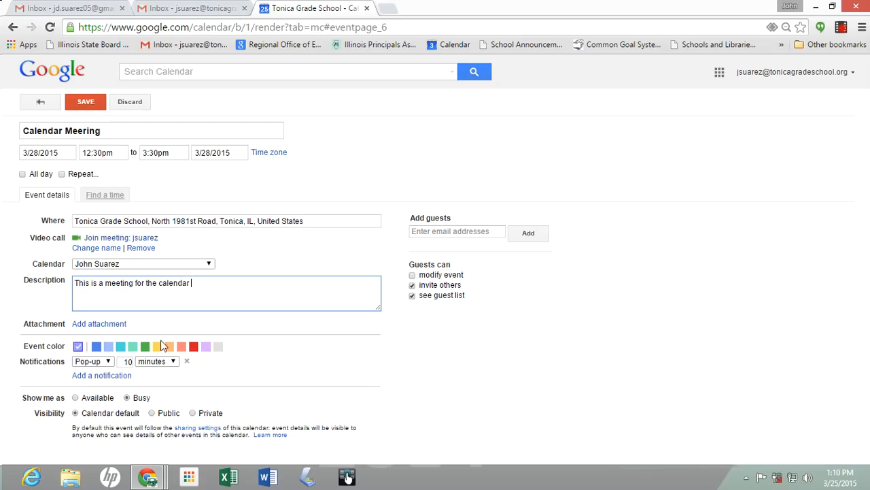
pyautogui.click(96, 346)
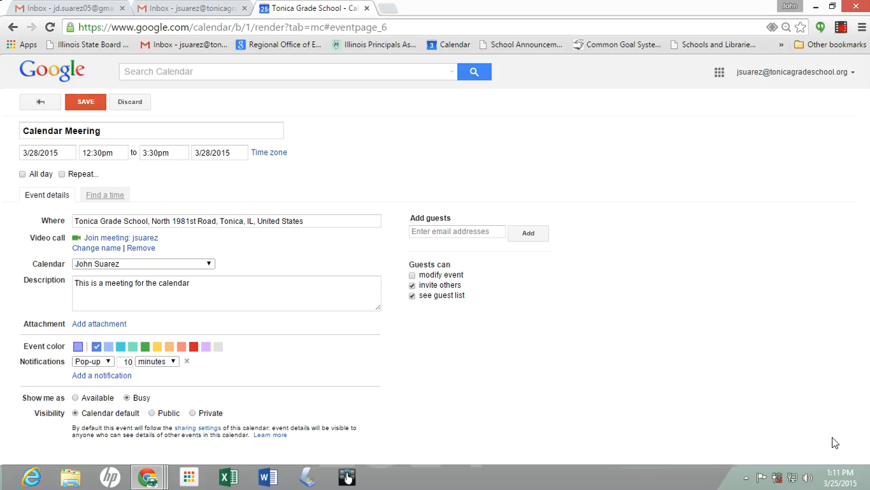
# Keep the first notification as a pop-up and add two more pop-up notifications at 5 minutes and 1 minute
pyautogui.click(107, 362)
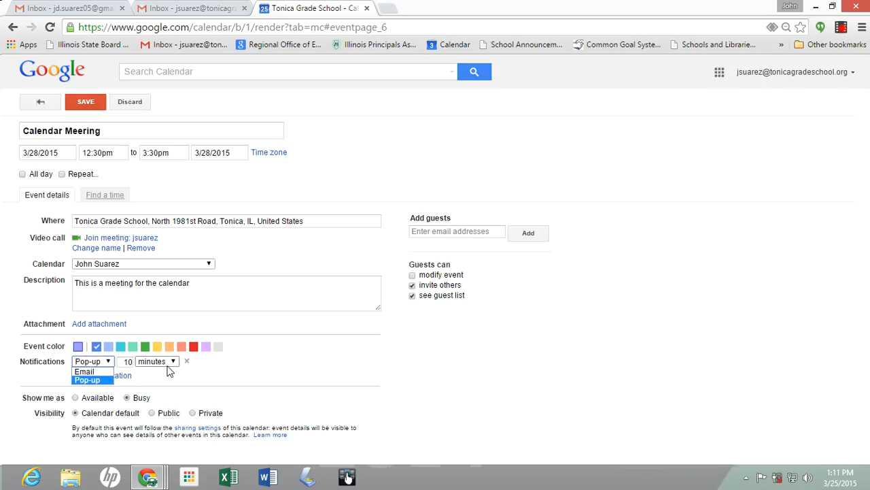
pyautogui.click(97, 380)
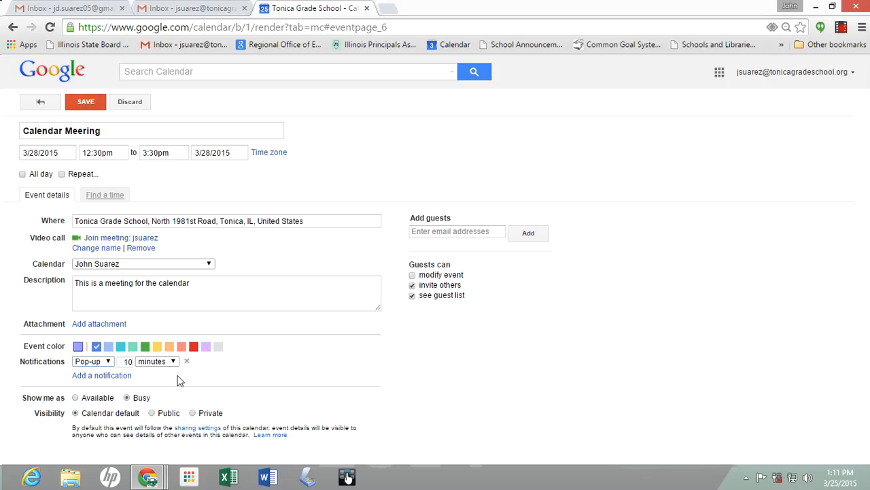
pyautogui.click(98, 378)
pyautogui.doubleClick(128, 374)
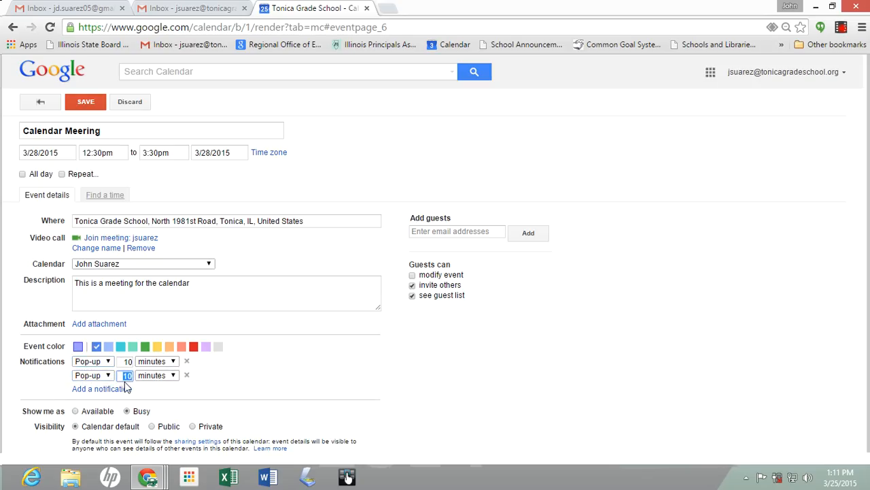
pyautogui.write('5')
pyautogui.click(123, 388)
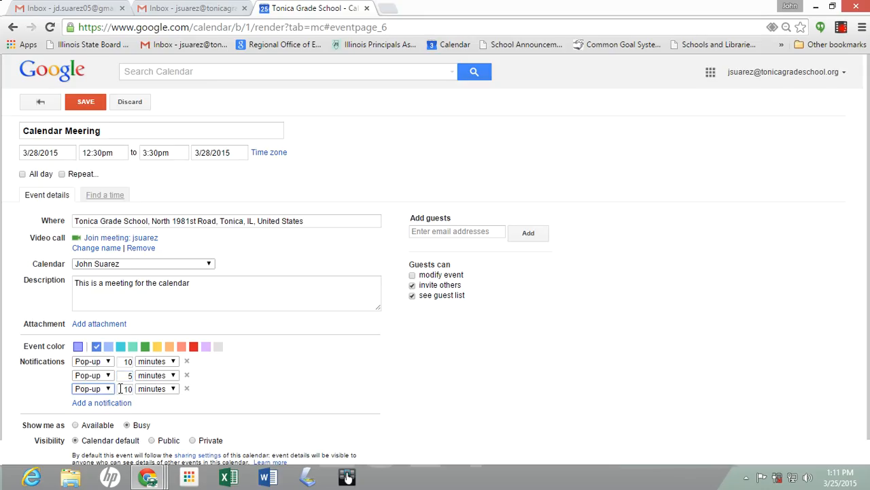
pyautogui.doubleClick(127, 388)
pyautogui.write('1')
pyautogui.click(212, 385)
# Open the upload option for an event attachment and shrink and move the browser windows to uncover the desktop files
pyautogui.scroll(-1, 211, 385)
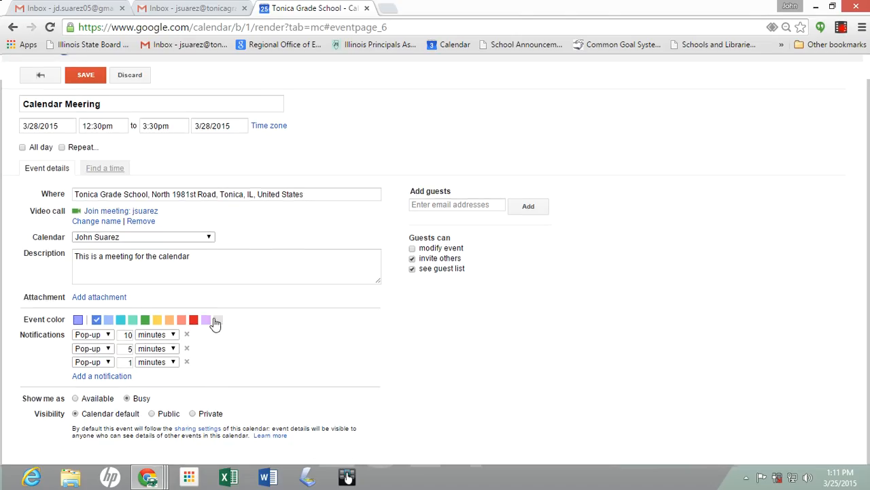
pyautogui.click(111, 298)
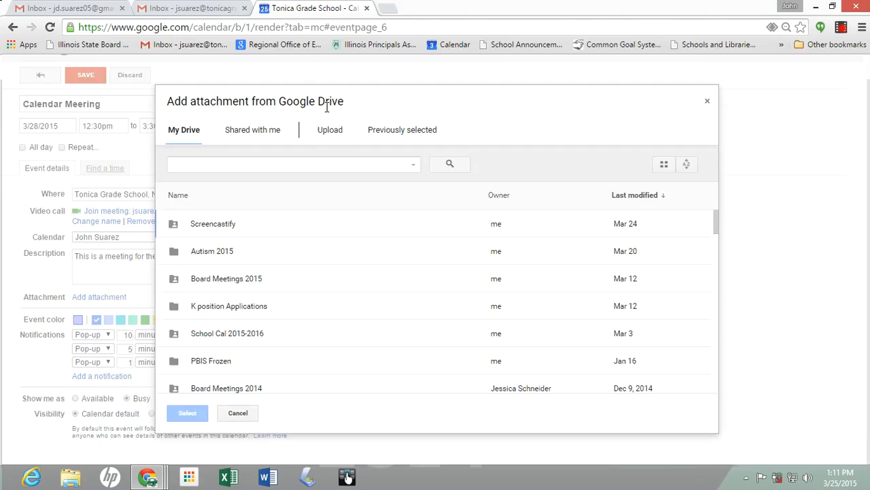
pyautogui.click(332, 129)
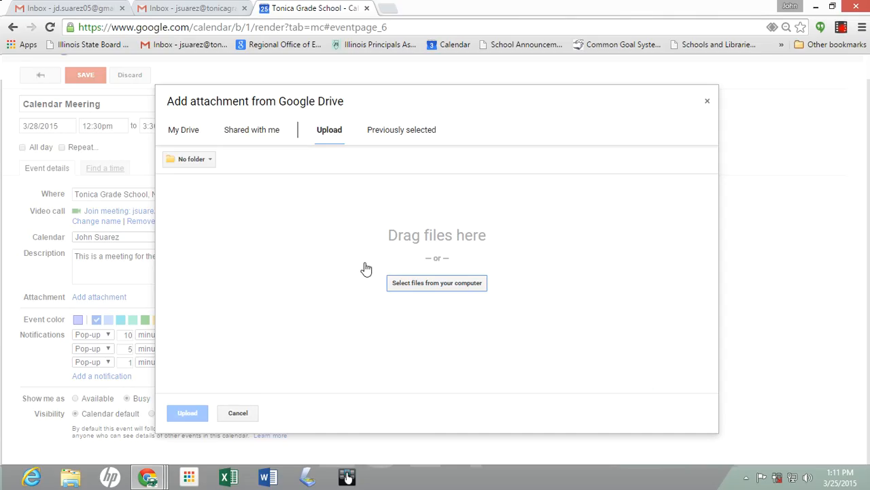
pyautogui.click(832, 7)
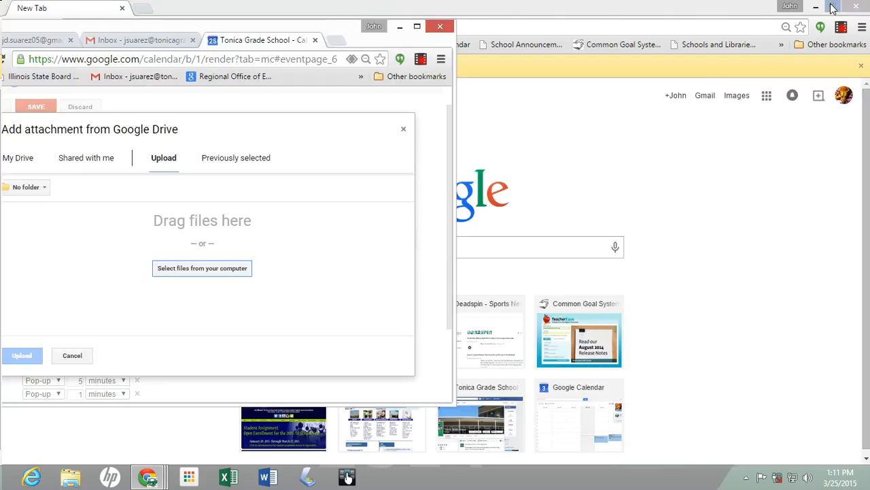
pyautogui.click(832, 7)
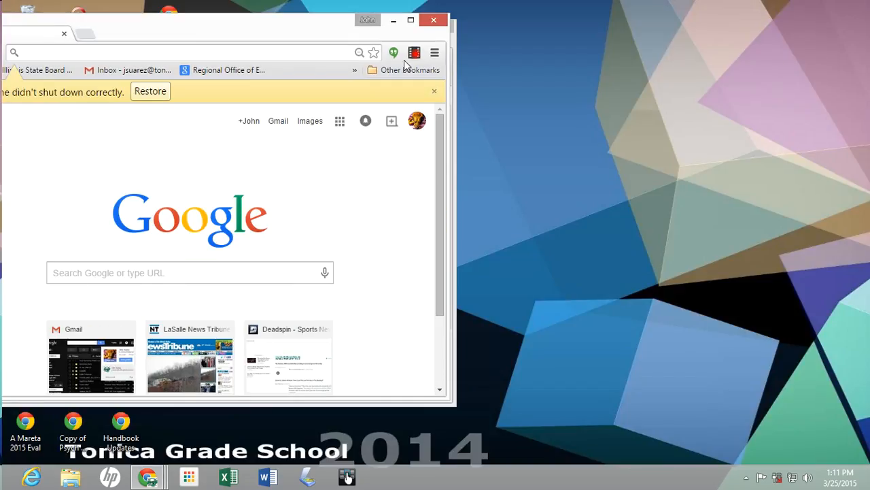
pyautogui.moveTo(227, 33); pyautogui.dragTo(760, 60)
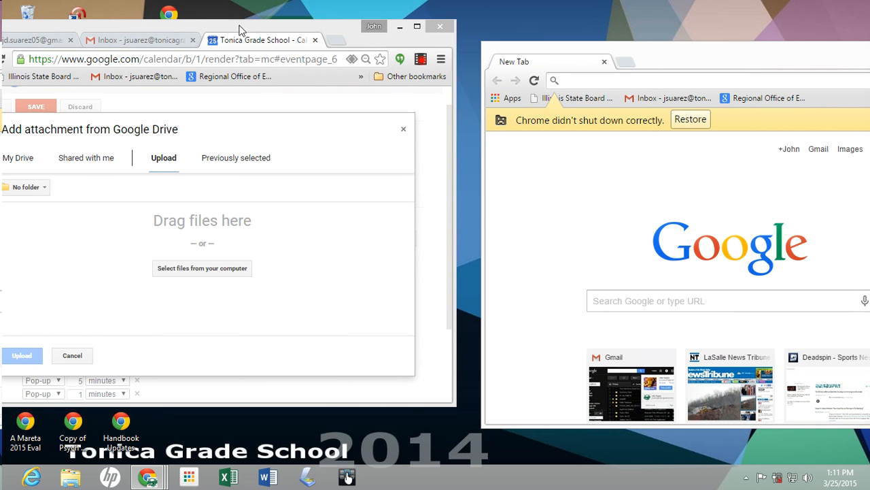
pyautogui.moveTo(236, 21); pyautogui.dragTo(236, 20)
pyautogui.moveTo(340, 32); pyautogui.dragTo(703, 53)
# Upload Handbook Updates.docx from the desktop as the event's attachment and maximize the browser window
pyautogui.moveTo(122, 367); pyautogui.dragTo(610, 250)
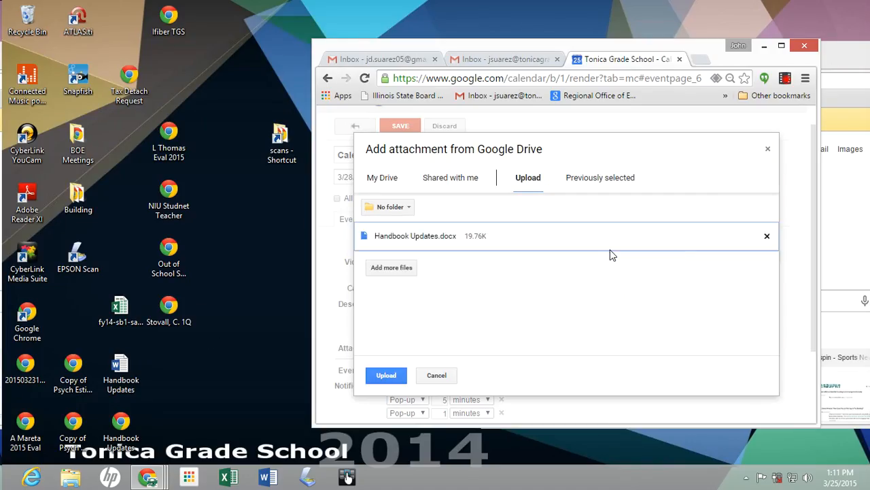
pyautogui.click(385, 376)
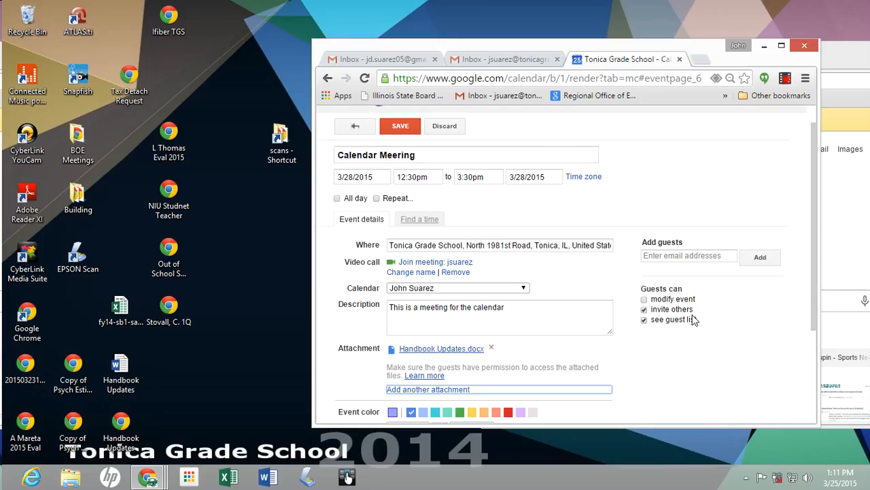
pyautogui.click(781, 45)
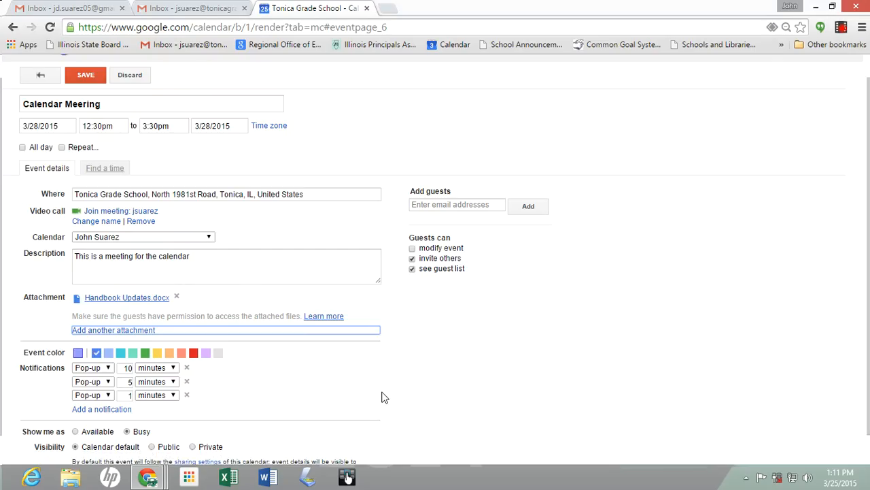
# Attach "Blank teacher evaluation form REVISED FOR FY13 A.xlsx" from the Evaluation Tool folder in My Drive
pyautogui.click(136, 332)
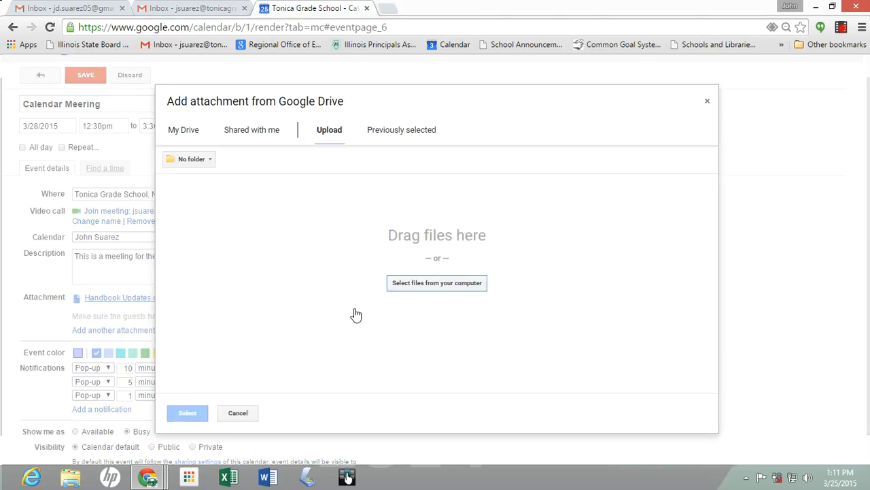
pyautogui.click(188, 133)
pyautogui.scroll(-15, 242, 333)
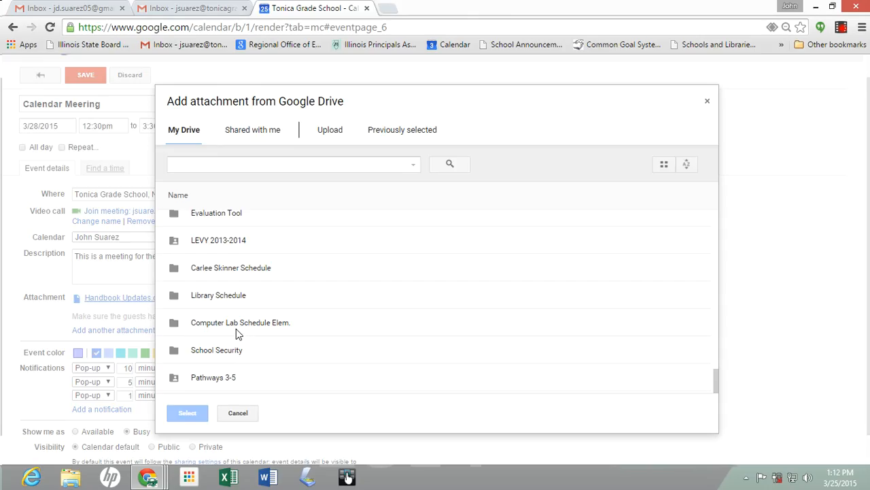
pyautogui.scroll(4, 234, 333)
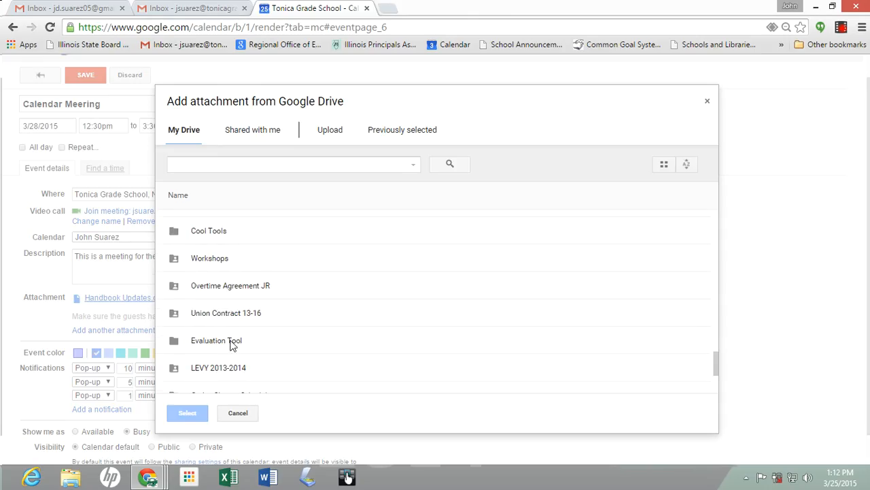
pyautogui.doubleClick(232, 342)
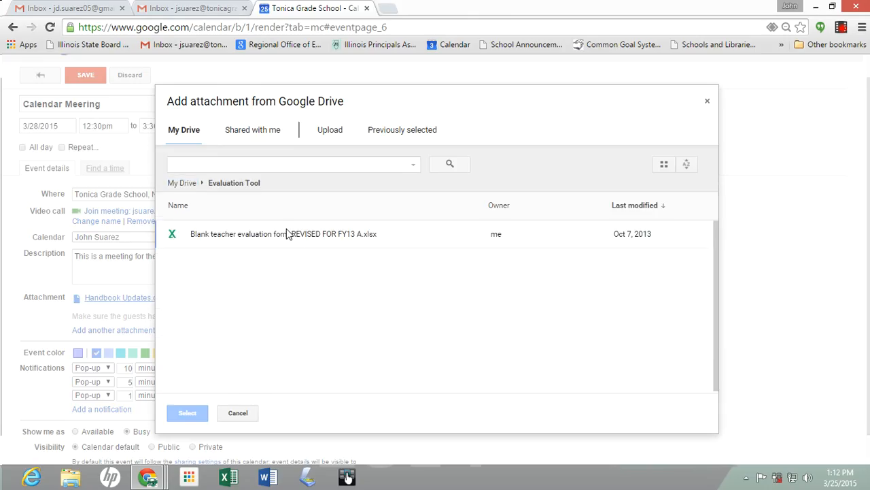
pyautogui.doubleClick(286, 233)
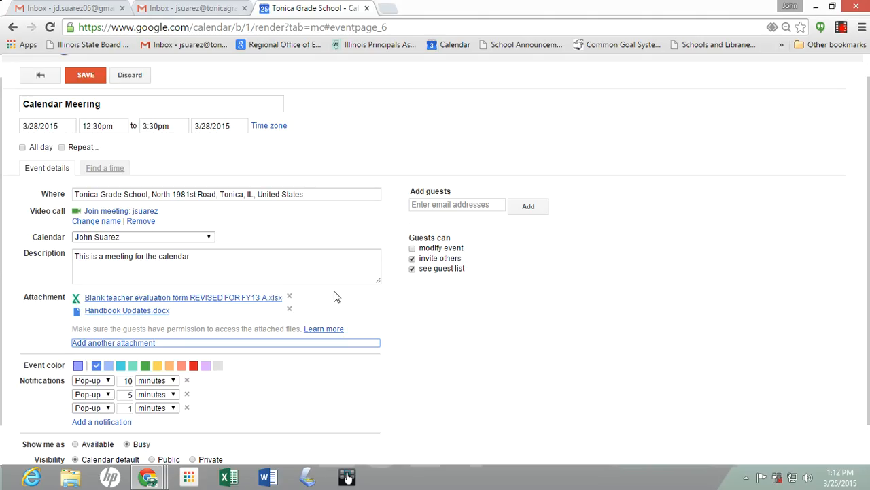
# Look up "mrs" among the contacts and add the suggested person with the Gmail address as a guest
pyautogui.click(449, 206)
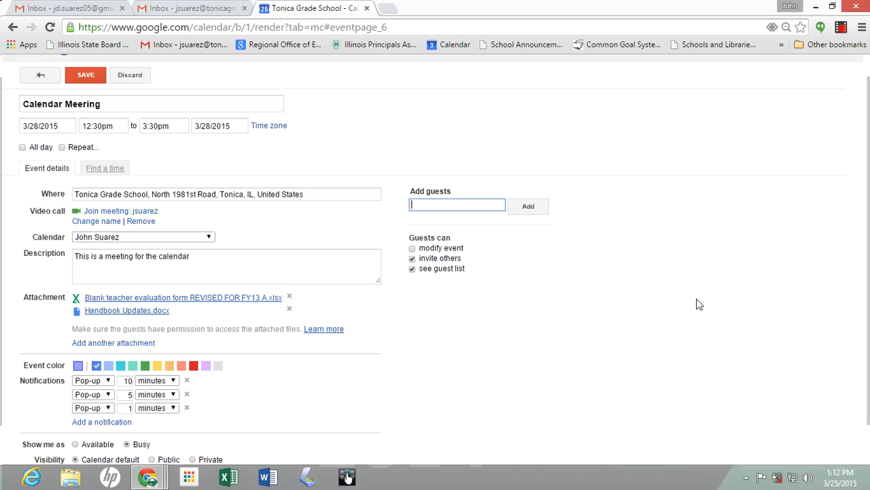
pyautogui.write('mrs')
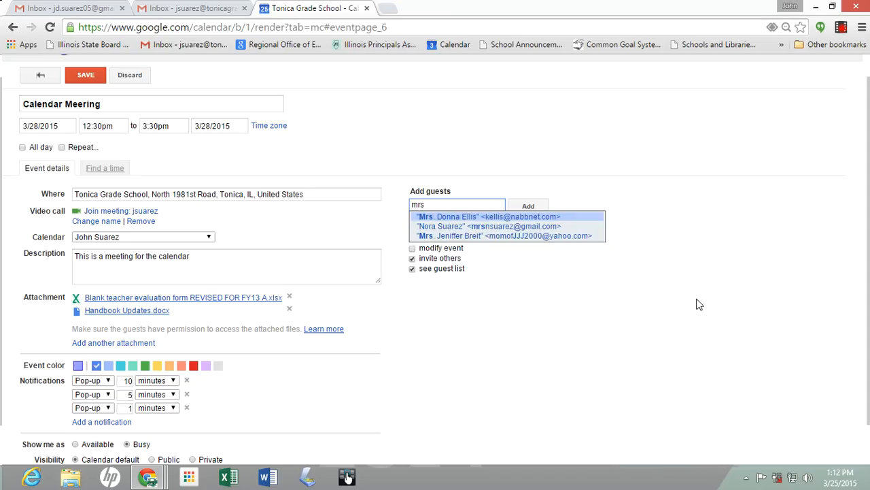
pyautogui.click(505, 227)
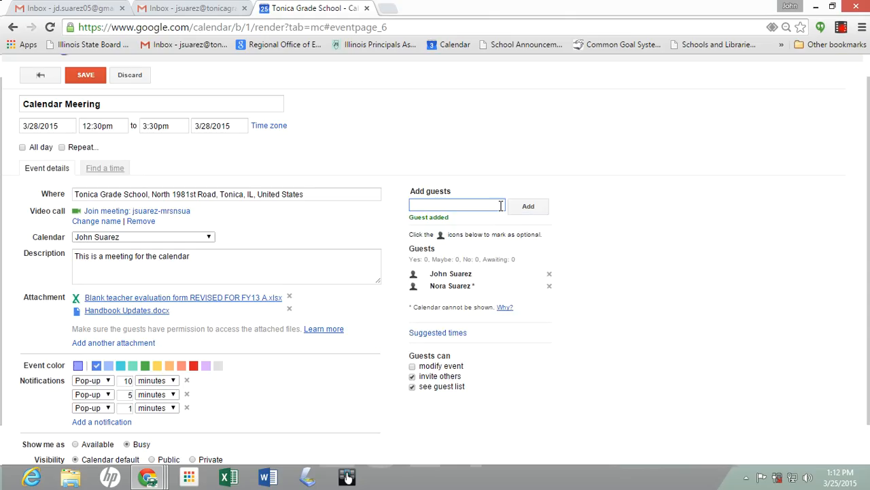
# Look up "js" and "jd" among the contacts, add the person suggested for "jd" as a guest, and keep guests allowed to invite others
pyautogui.write('js')
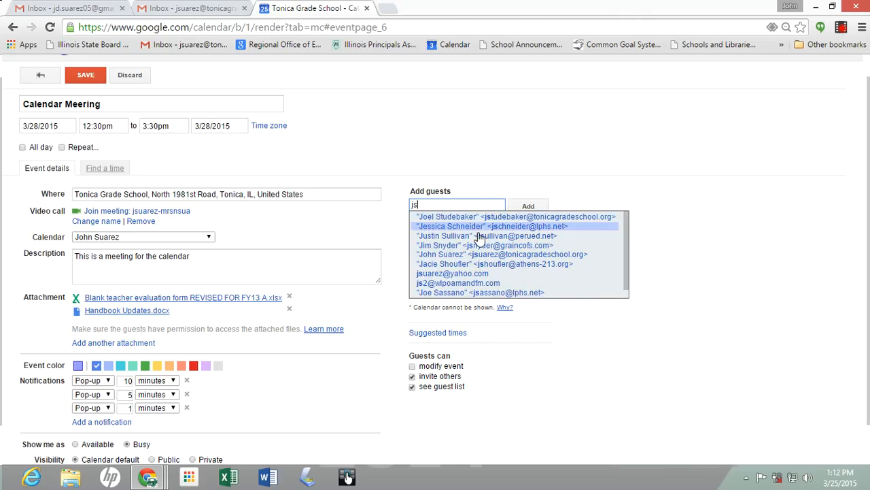
pyautogui.click(466, 255)
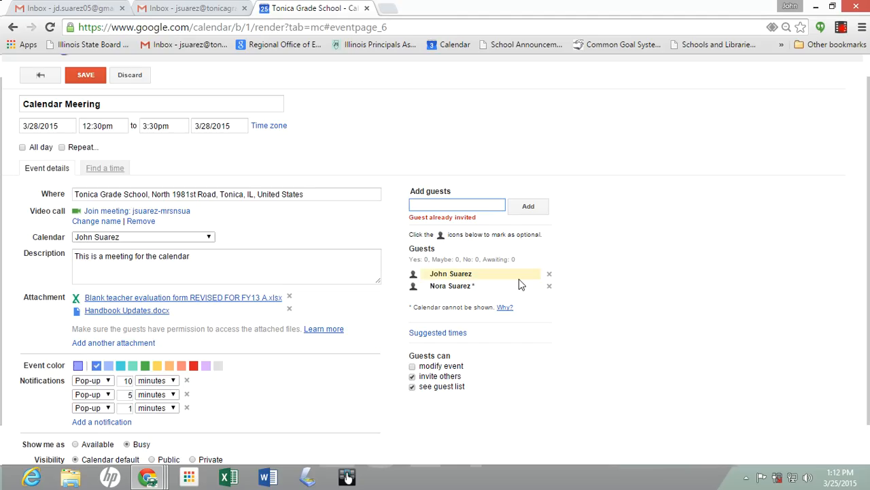
pyautogui.write('jd')
pyautogui.click(475, 216)
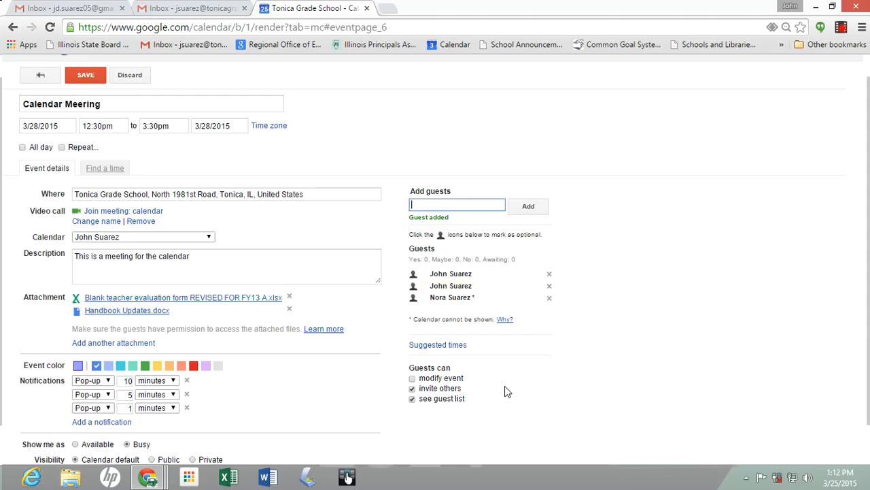
pyautogui.click(412, 389)
pyautogui.click(412, 388)
# Start adding another attachment to the event and look through the files and folders under Shared with me
pyautogui.click(143, 343)
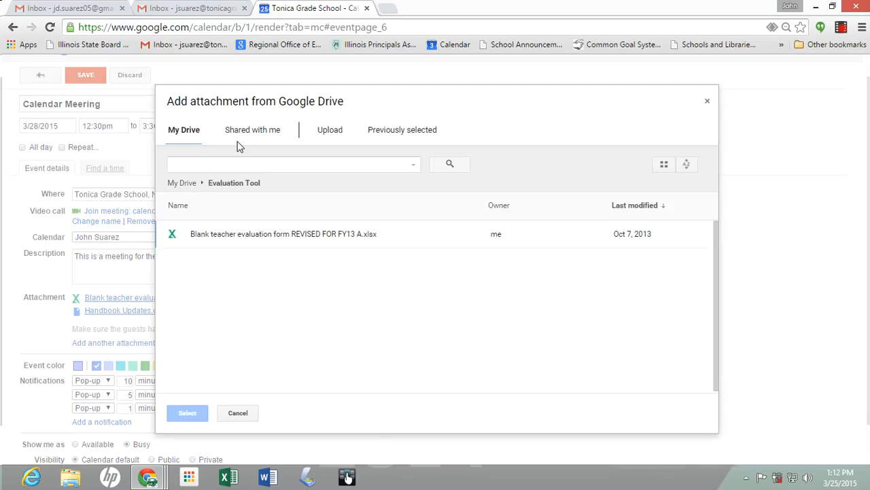
pyautogui.click(249, 136)
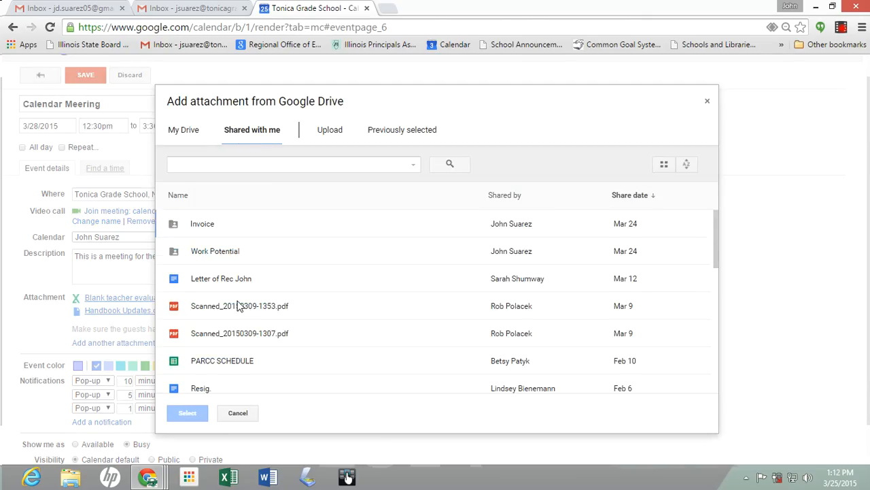
pyautogui.scroll(-1, 237, 306)
pyautogui.scroll(-8, 236, 307)
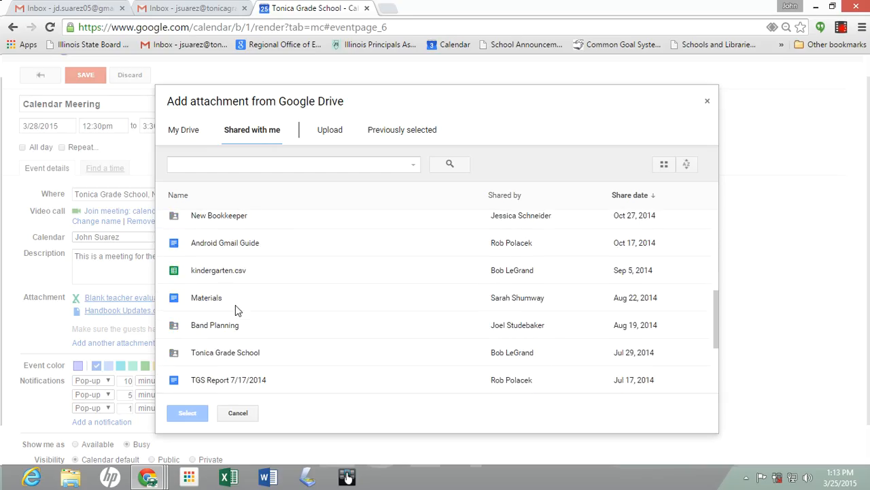
pyautogui.scroll(10, 215, 336)
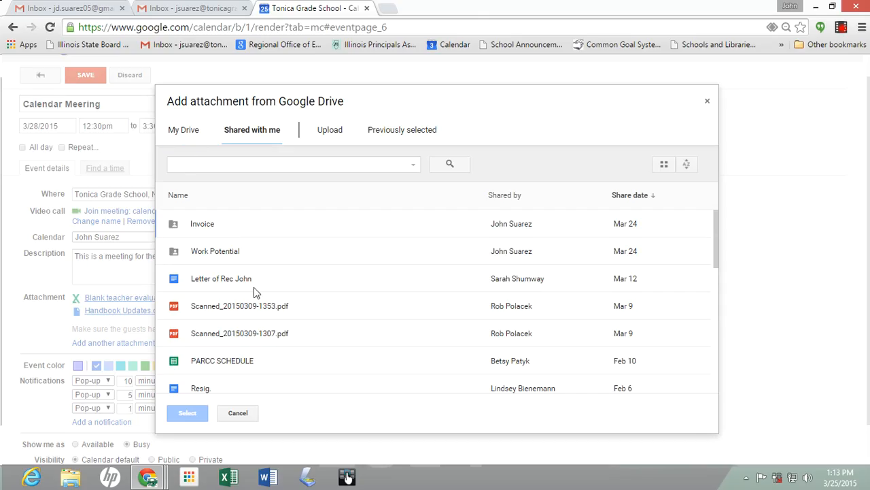
pyautogui.scroll(-8, 260, 329)
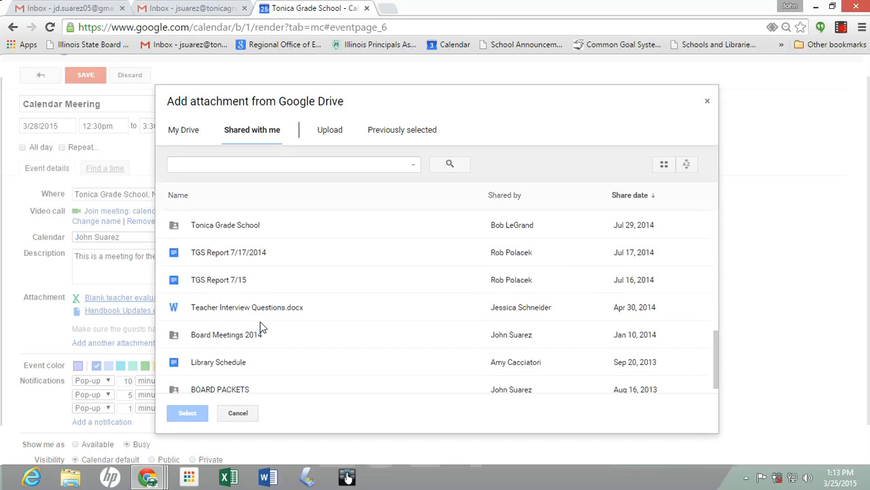
# Look through the folders and files in My Drive for another item to attach
pyautogui.click(184, 130)
pyautogui.scroll(-5, 272, 319)
pyautogui.scroll(-12, 231, 333)
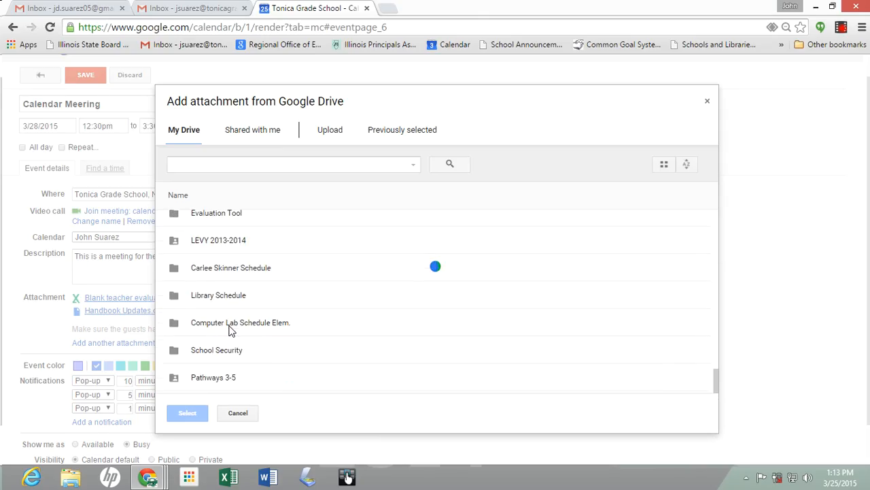
pyautogui.scroll(-10, 230, 329)
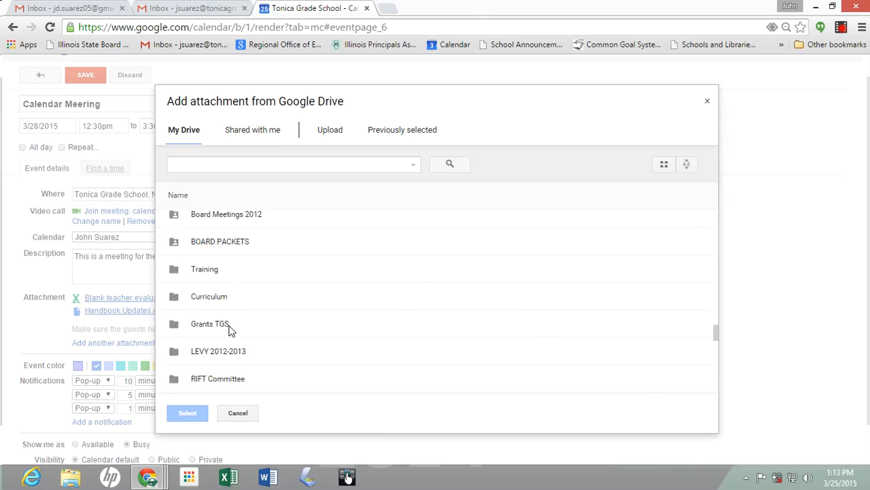
pyautogui.scroll(-8, 230, 330)
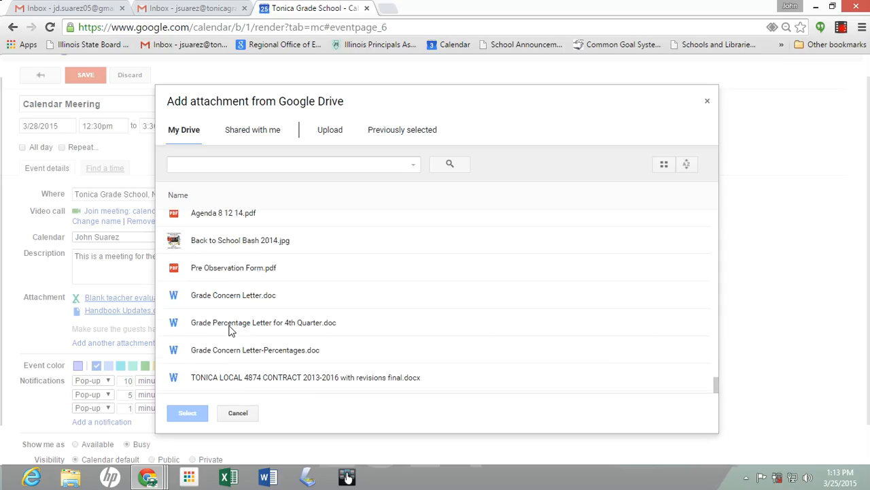
pyautogui.scroll(8, 230, 329)
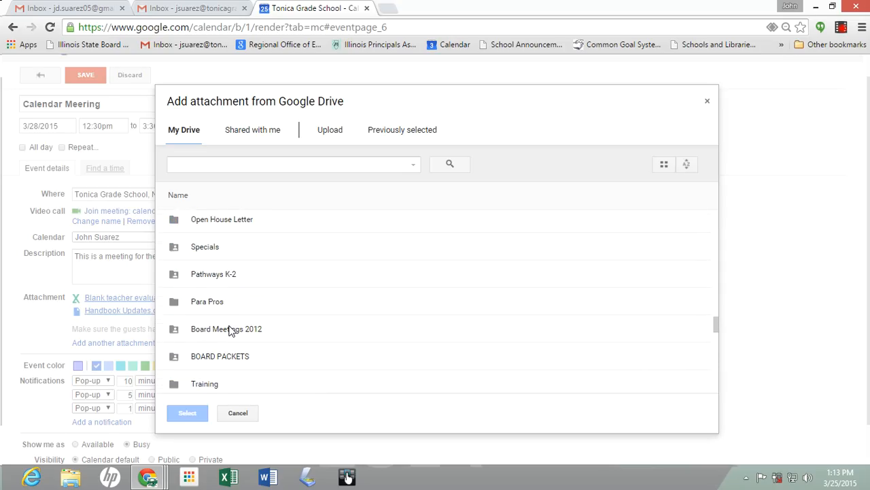
pyautogui.scroll(-2, 230, 330)
pyautogui.scroll(-3, 230, 330)
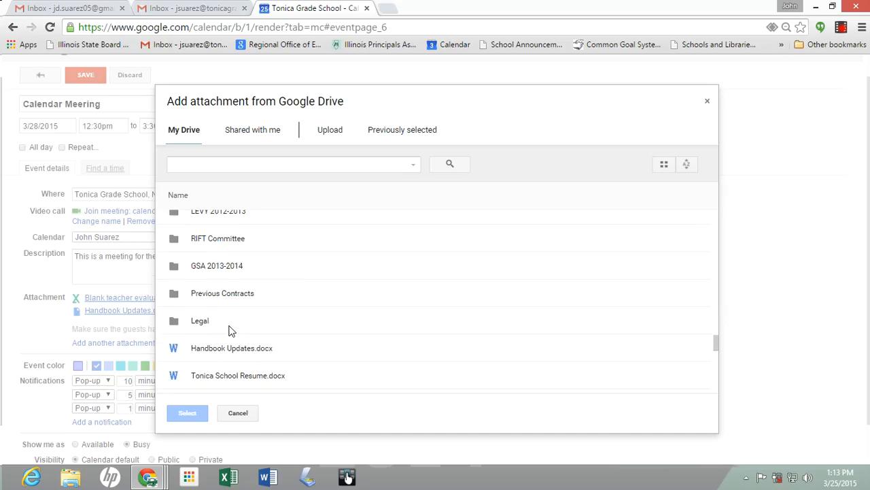
pyautogui.scroll(2, 230, 330)
pyautogui.scroll(8, 230, 329)
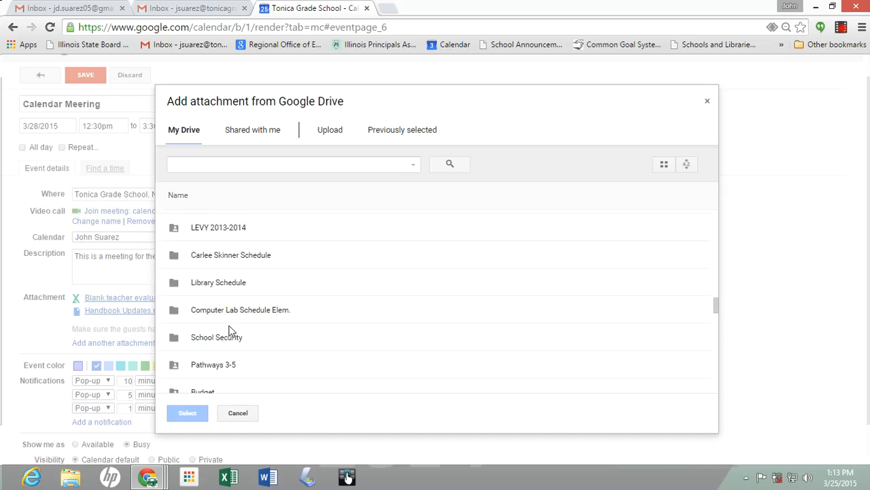
pyautogui.scroll(10, 230, 329)
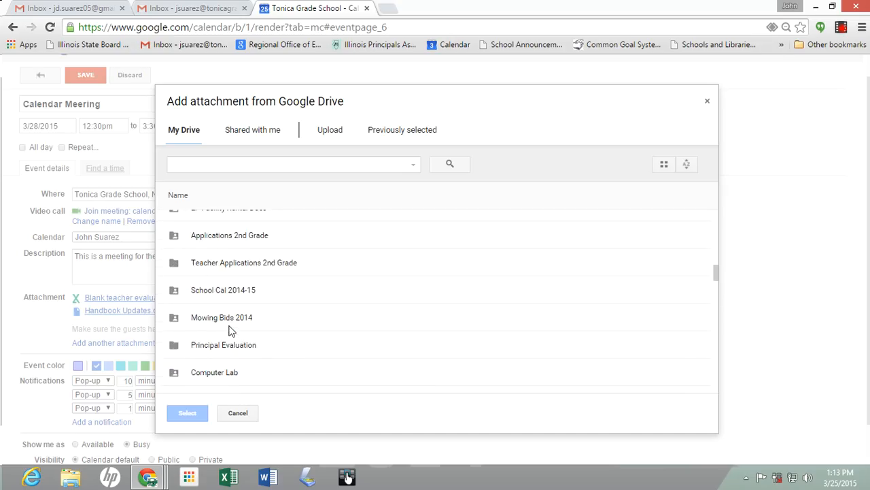
pyautogui.scroll(3, 230, 331)
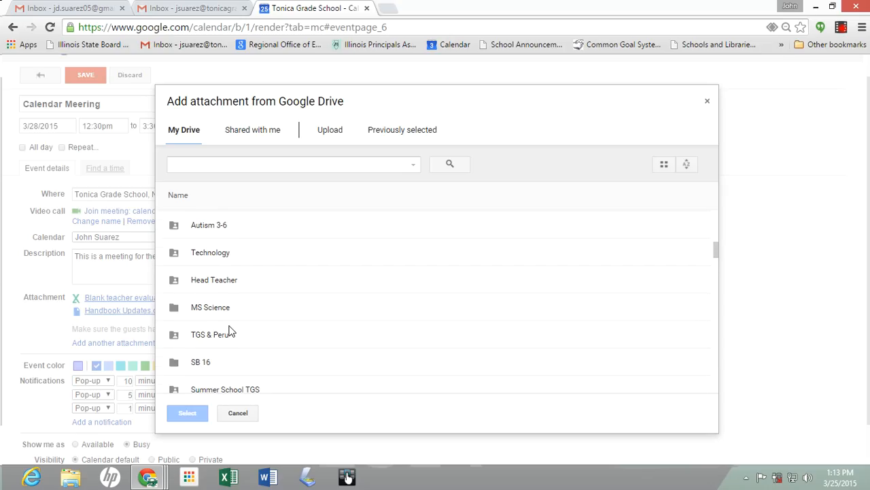
pyautogui.scroll(3, 230, 331)
pyautogui.scroll(2, 230, 332)
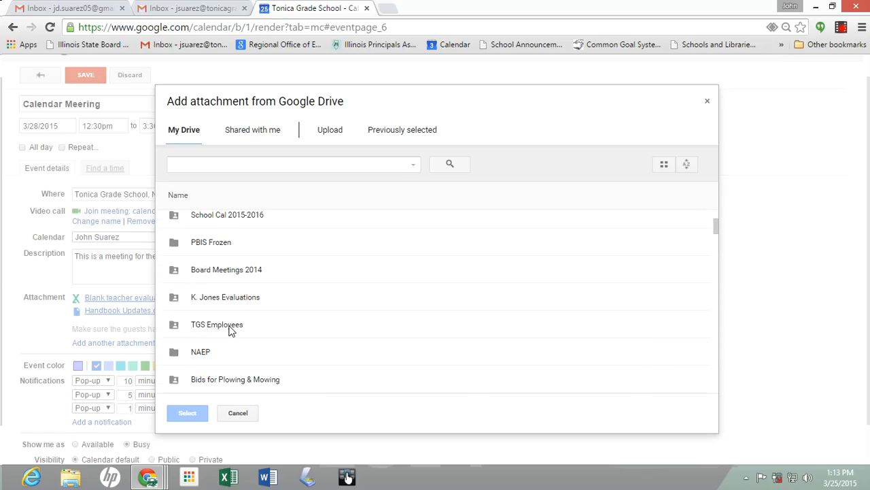
pyautogui.scroll(1, 230, 331)
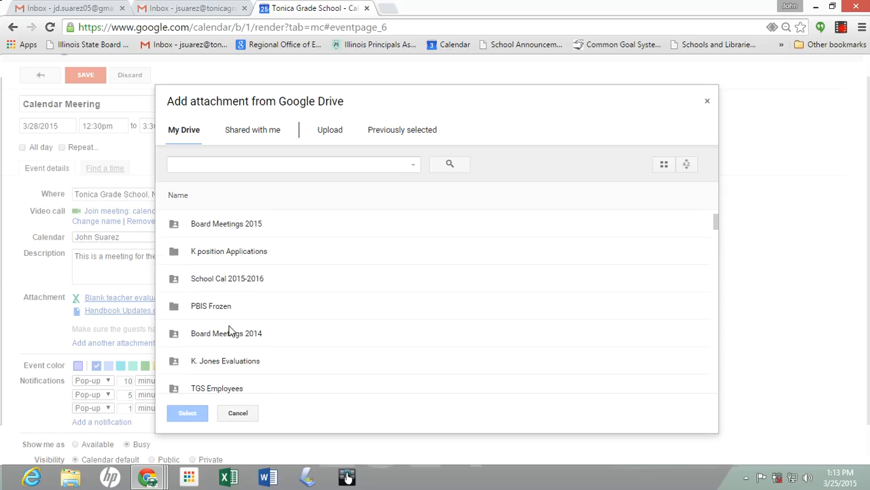
pyautogui.scroll(1, 229, 331)
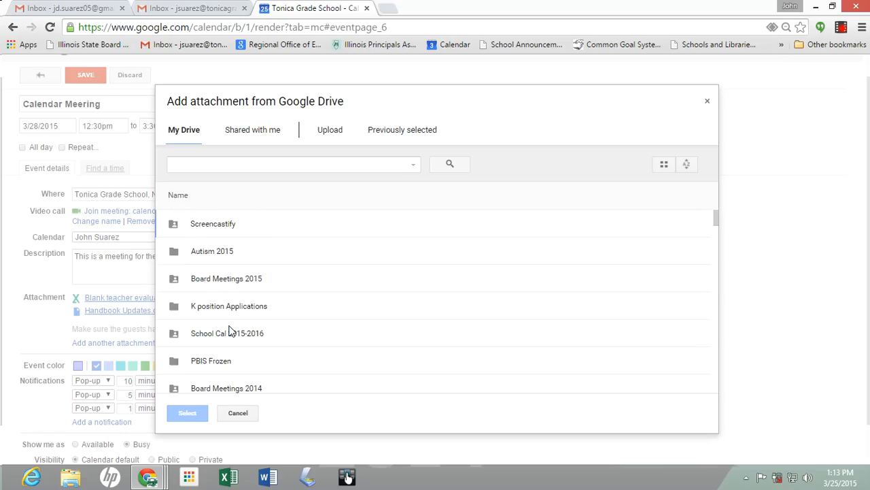
# Attach Video #1.webm from the Module #1 Gmail folder inside Screencastify to the event
pyautogui.doubleClick(236, 226)
pyautogui.doubleClick(228, 267)
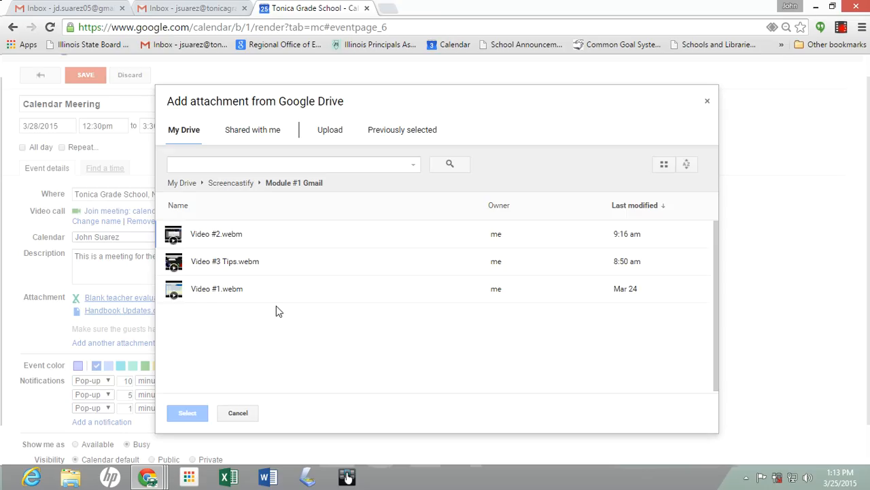
pyautogui.doubleClick(223, 288)
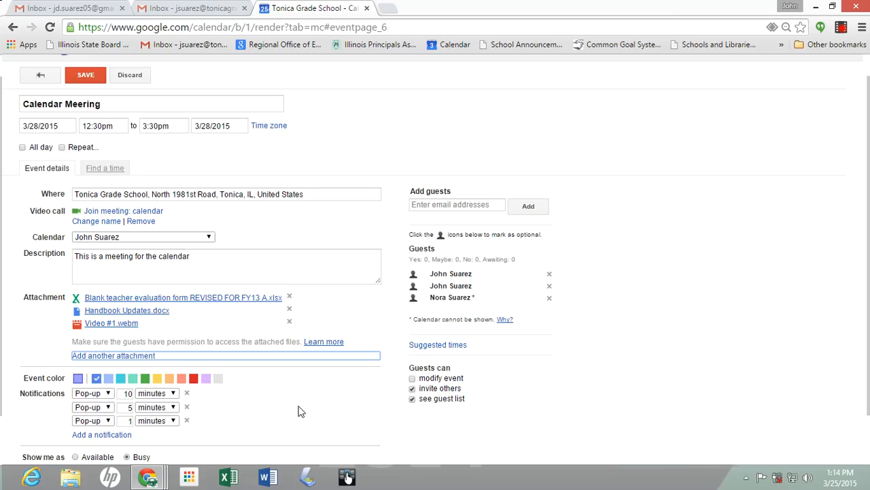
# Save the event, agree to invite the external guests, and send the invitations
pyautogui.click(87, 75)
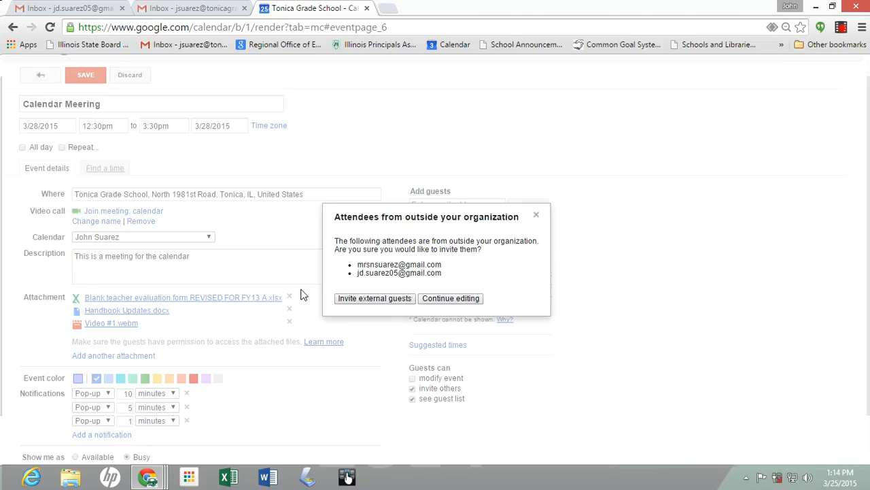
pyautogui.click(348, 299)
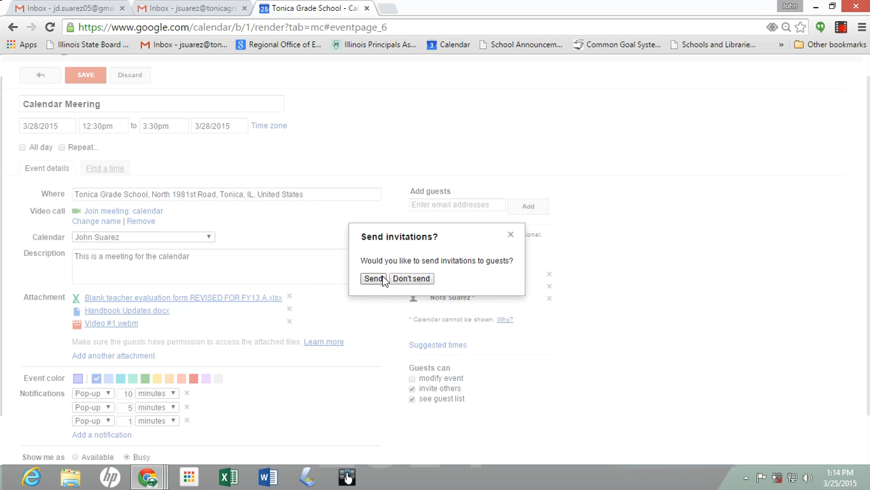
pyautogui.click(374, 278)
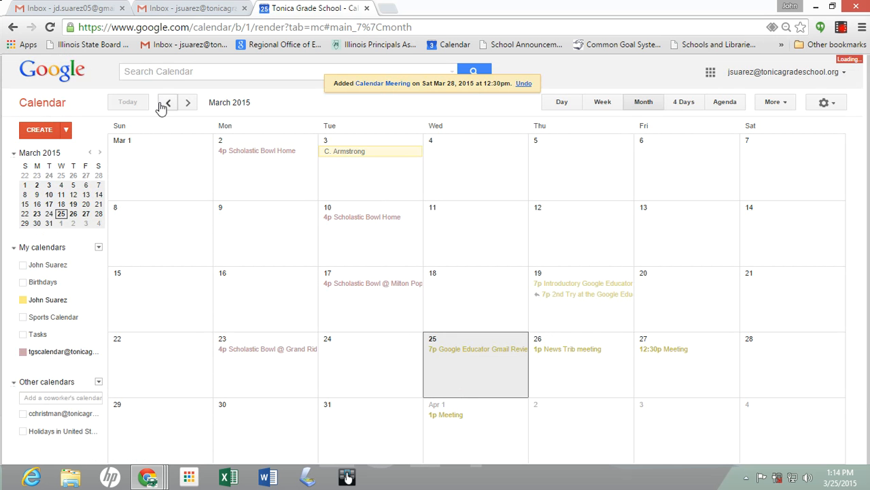
# Switch to the guest's Gmail inbox, open the Calendar Meering invitation and reply Yes
pyautogui.click(75, 8)
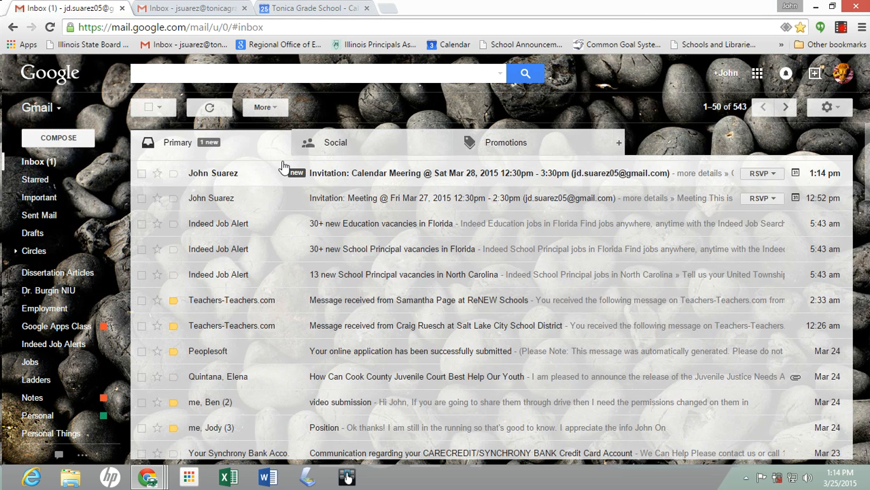
pyautogui.click(439, 175)
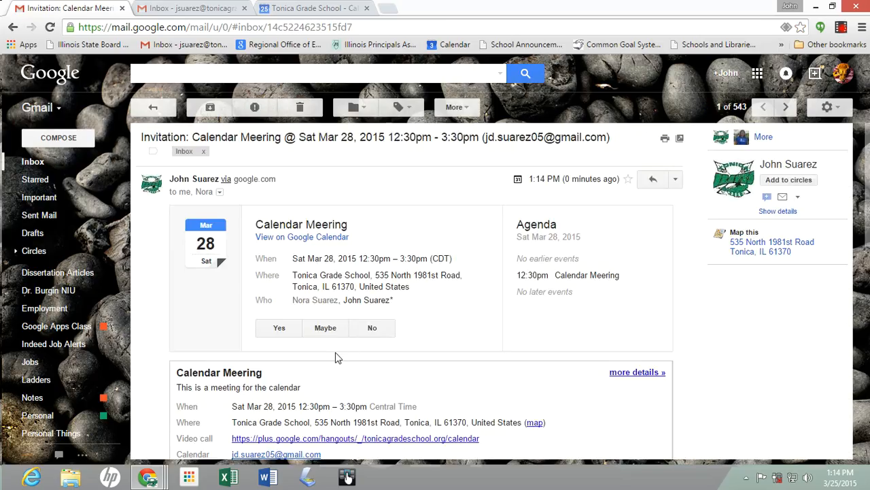
pyautogui.click(279, 328)
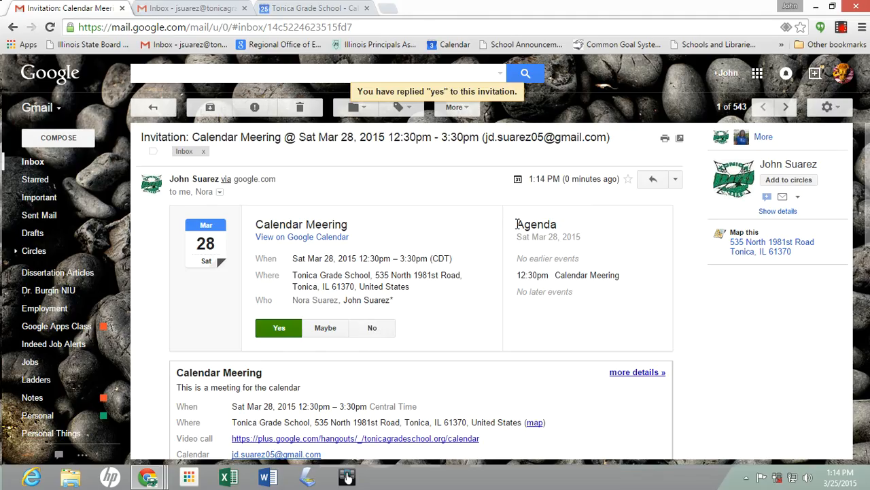
# Open the Handbook Updates.docx attachment from the invitation, look through the document and close it
pyautogui.scroll(-3, 398, 321)
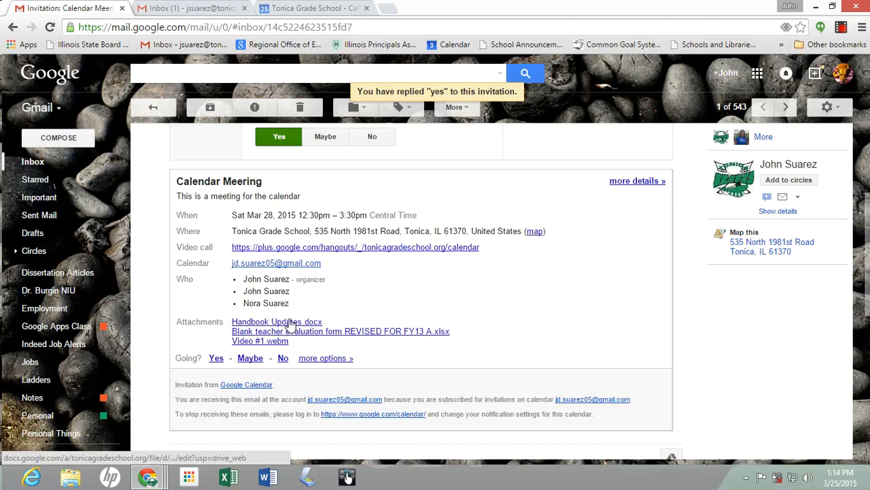
pyautogui.click(291, 324)
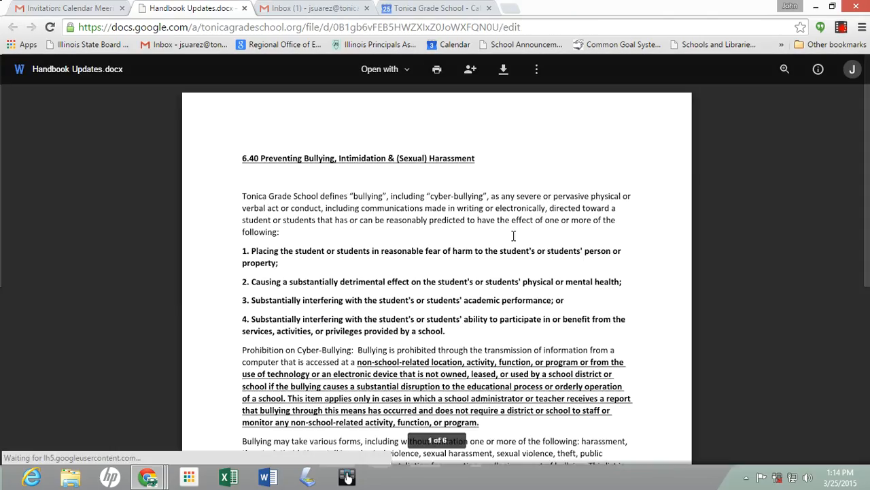
pyautogui.scroll(-2, 497, 253)
pyautogui.scroll(-2, 496, 253)
pyautogui.scroll(5, 496, 253)
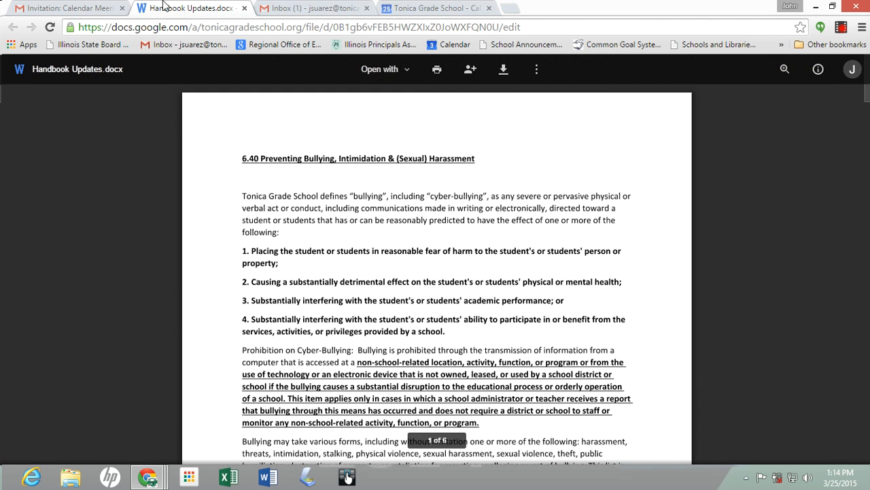
pyautogui.click(244, 8)
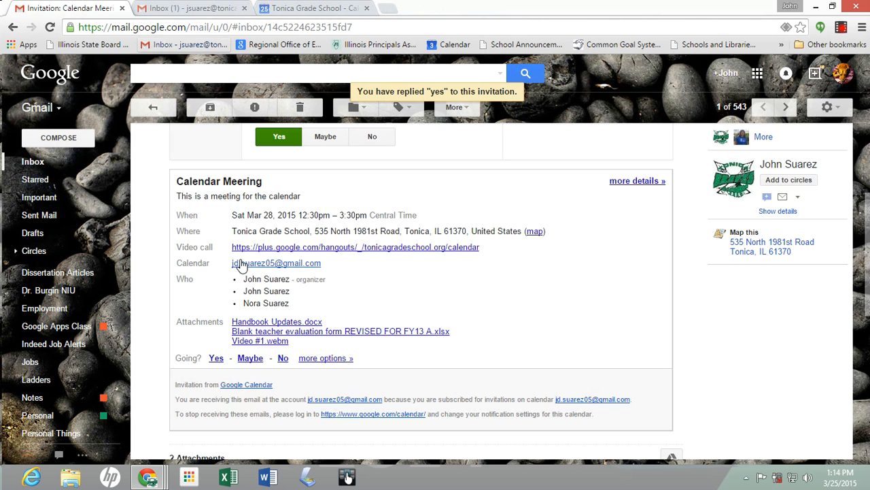
# Answer Yes to the invitation's Going? question, save the event in the guest's calendar, and return to the Tonica Grade School calendar
pyautogui.click(215, 358)
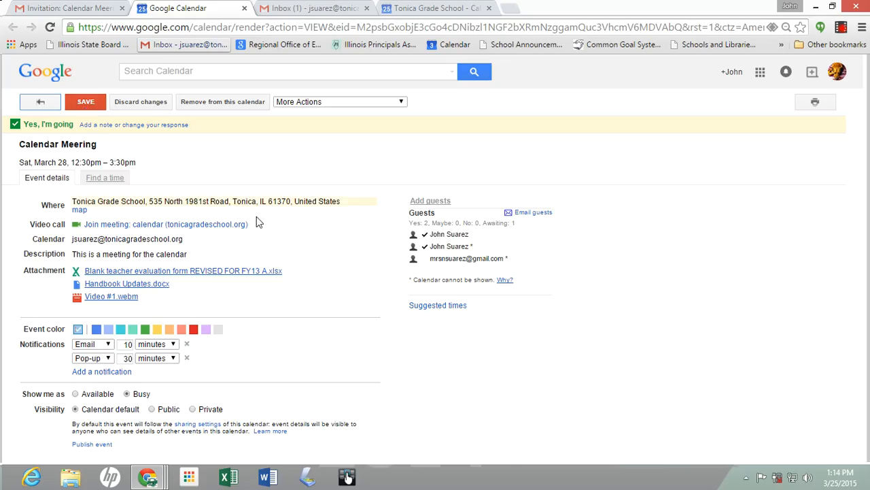
pyautogui.click(86, 104)
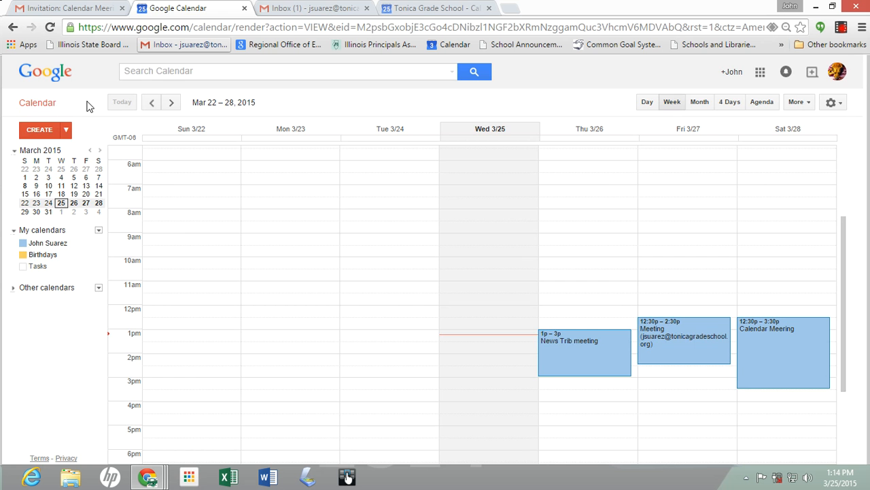
pyautogui.click(43, 9)
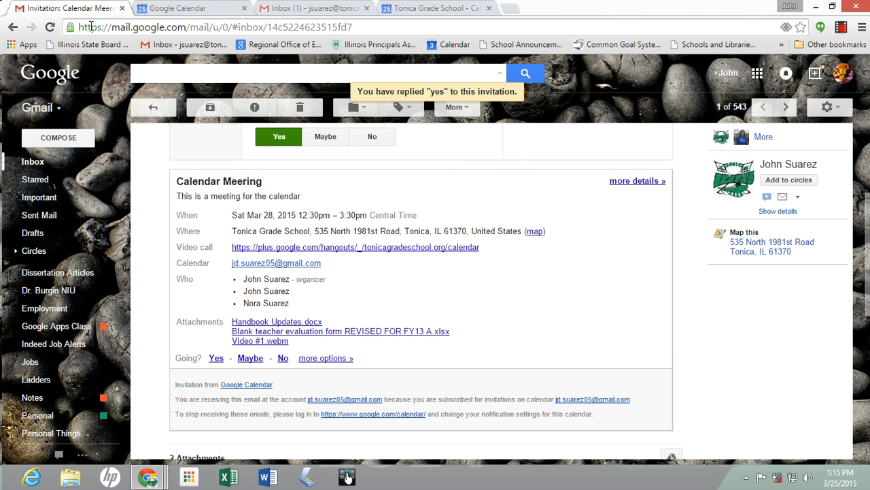
pyautogui.click(414, 8)
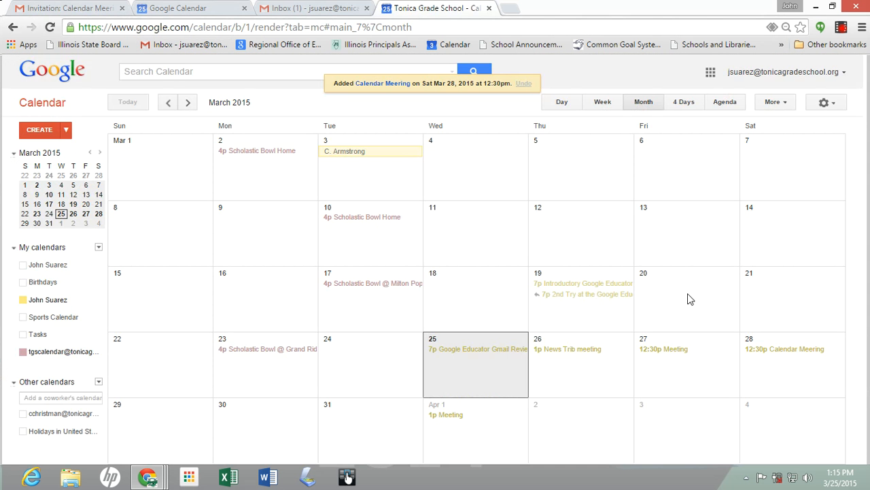
# Open the full details of the March 28 Calendar Meering event, check the guests' responses, and return to the month view
pyautogui.click(789, 350)
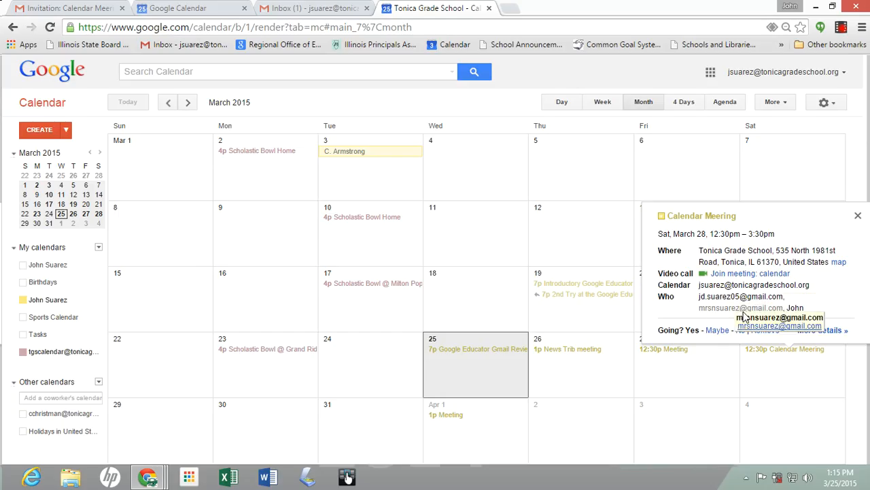
pyautogui.click(815, 333)
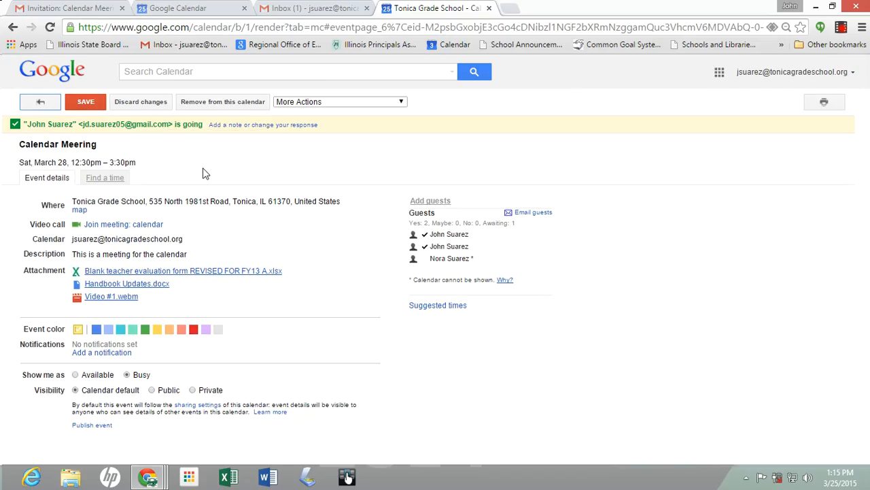
pyautogui.click(40, 102)
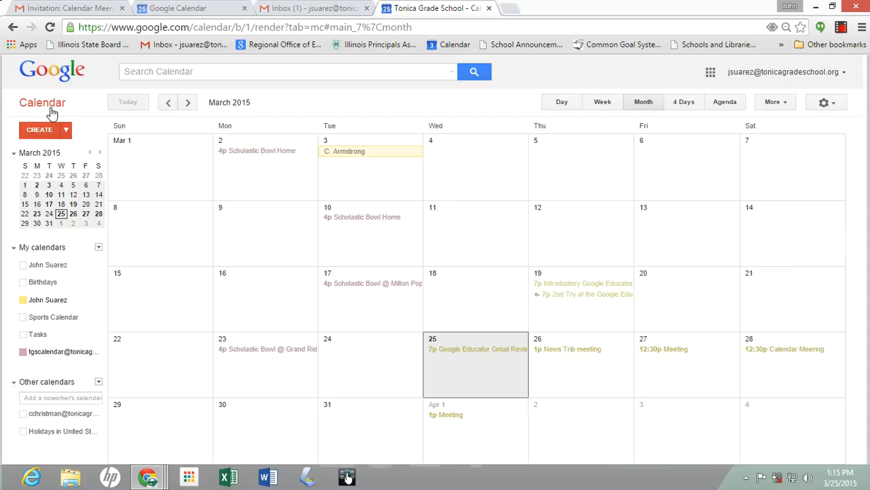
# Reopen the full details of the March 28 Calendar Meering event and duplicate the event
pyautogui.click(765, 353)
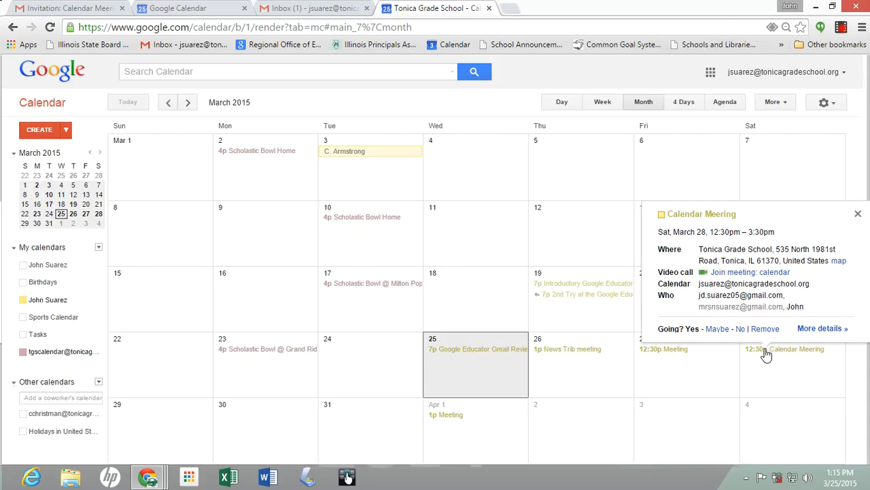
pyautogui.click(809, 328)
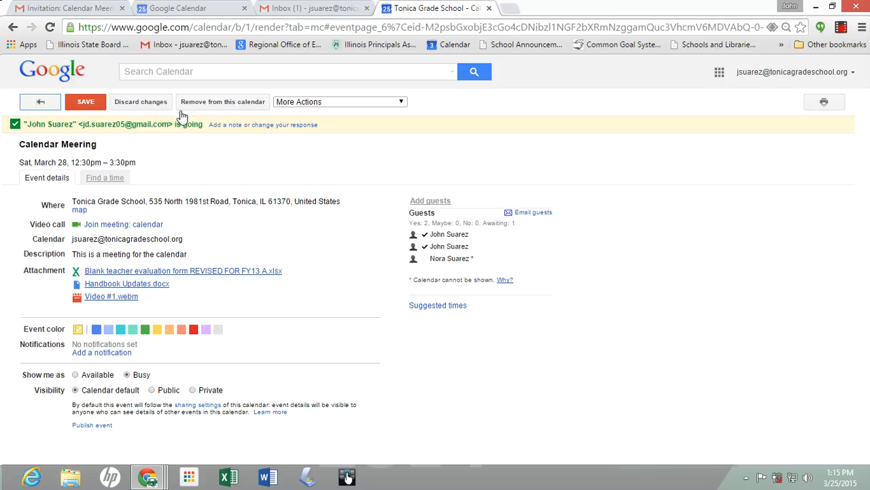
pyautogui.click(347, 102)
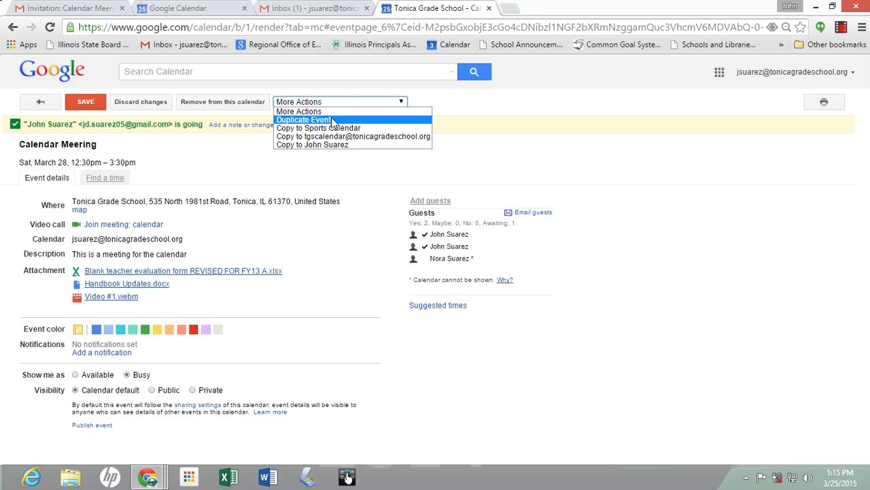
pyautogui.click(333, 121)
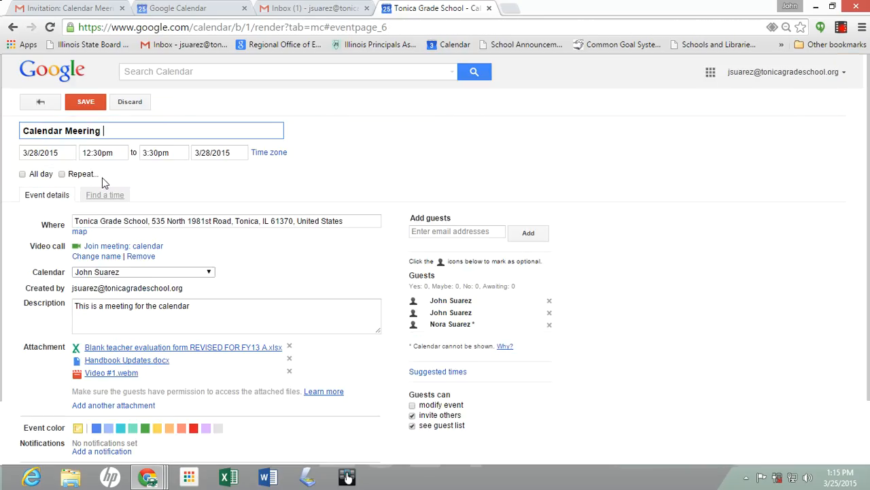
# Set the duplicated event's date to 3/29/2015, save it, and send the invitations to the guests
pyautogui.click(63, 153)
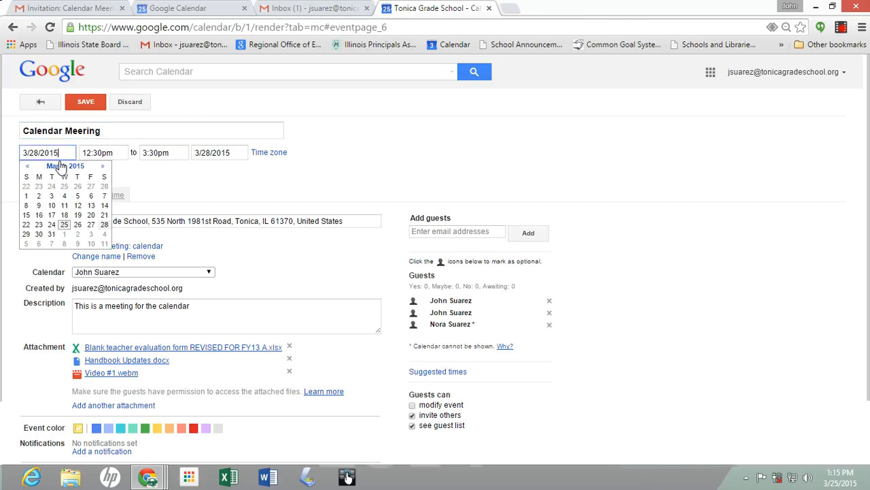
pyautogui.click(25, 233)
pyautogui.click(79, 105)
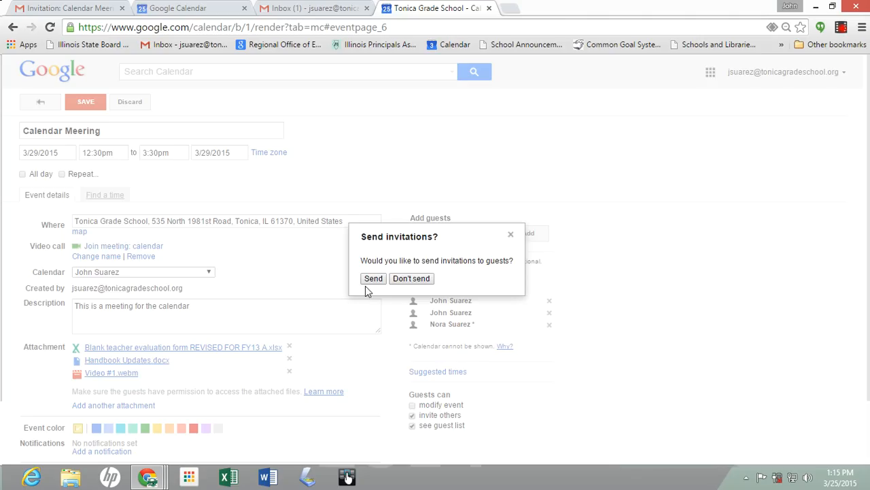
pyautogui.click(374, 278)
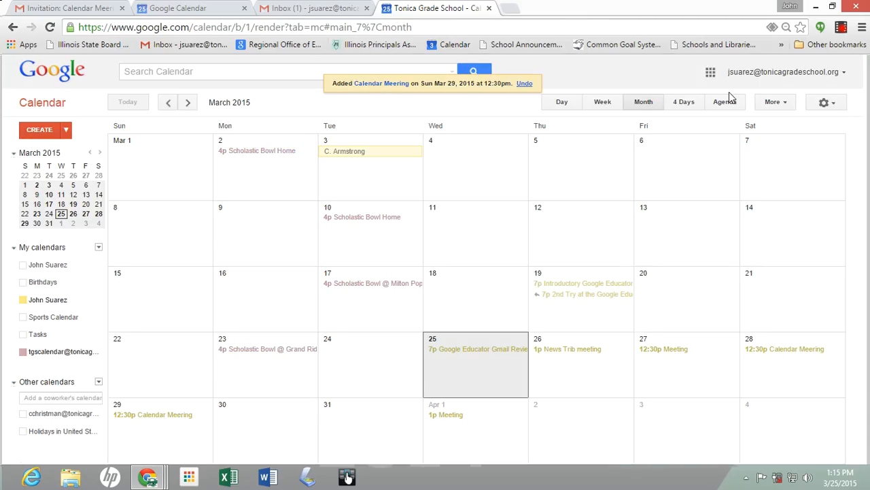
# Open the list of signed-in Google accounts from the Tonica Grade School calendar
pyautogui.click(753, 73)
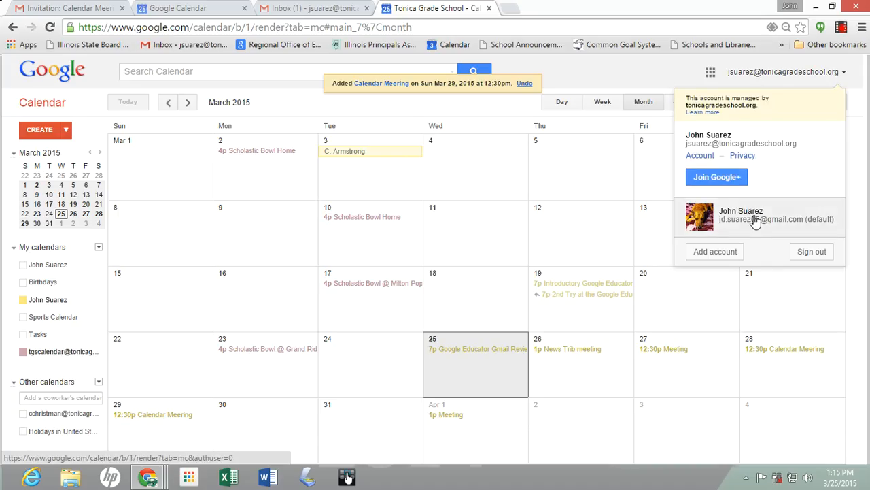